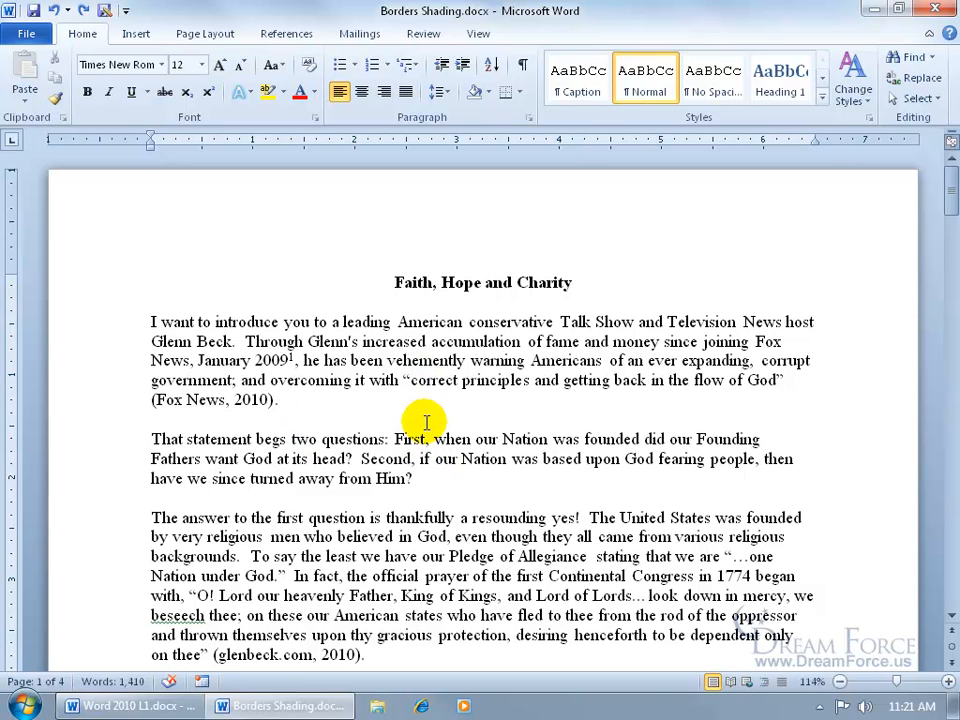
Step: Enter four underscores on the blank line below the first body paragraph, and undo the entry
{"action": "left_click", "coordinate": [272, 421]}
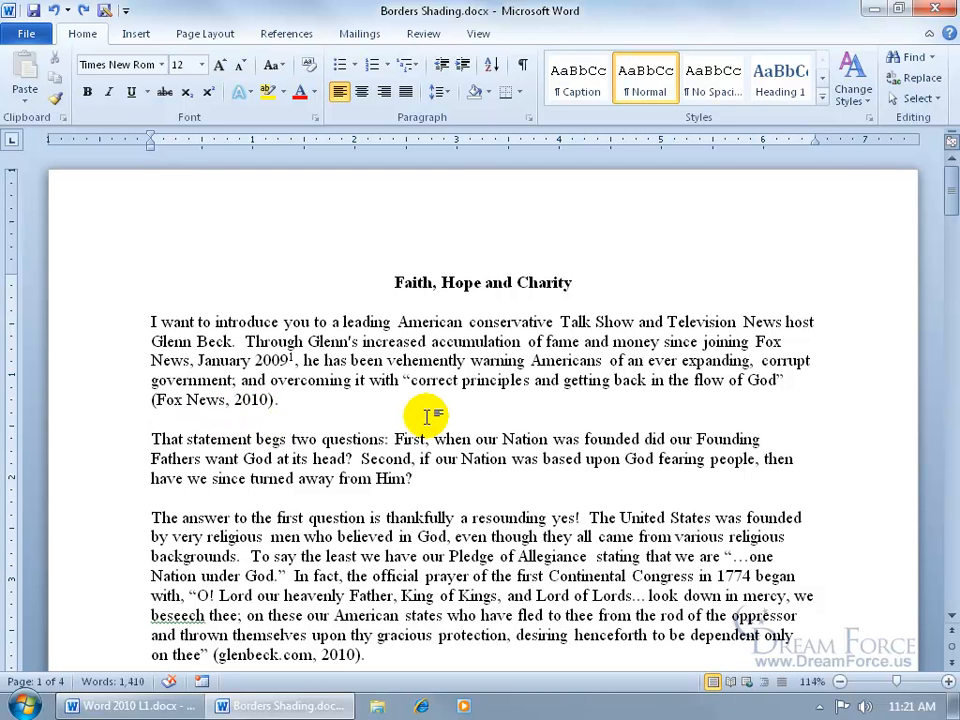
{"action": "type", "text": "____"}
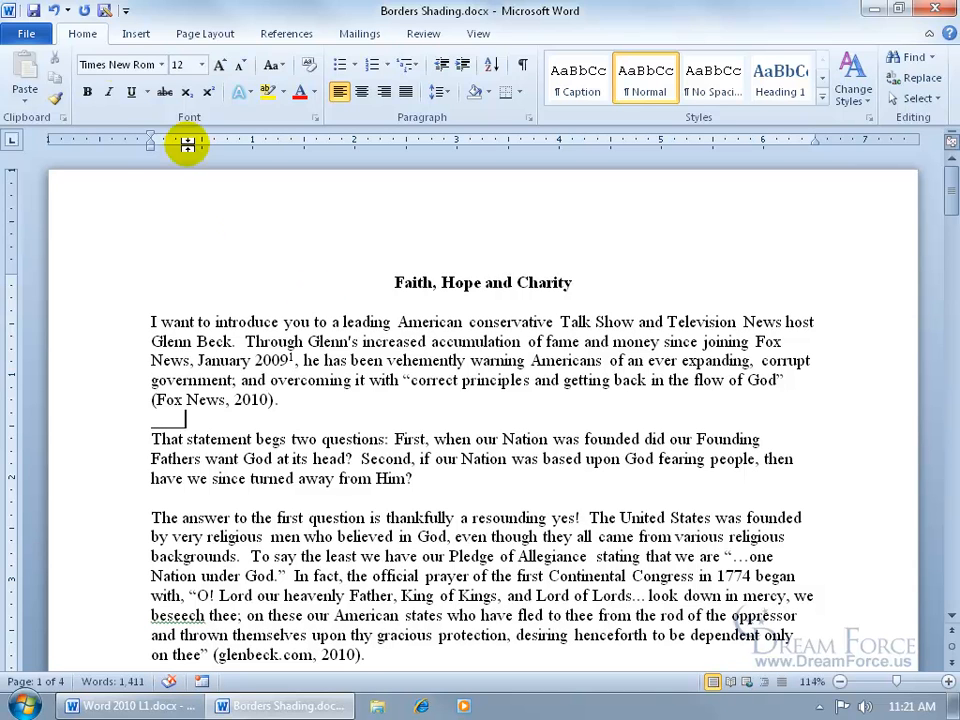
{"action": "left_click", "coordinate": [55, 10]}
{"action": "left_click", "coordinate": [55, 10]}
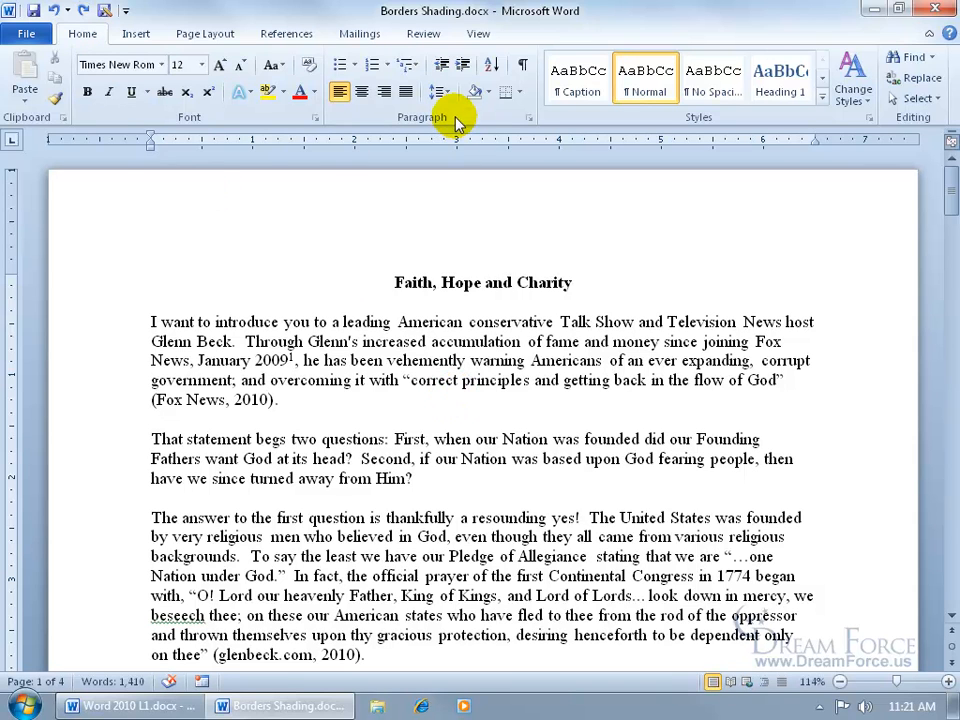
Step: Show the formatting marks, apply a bottom border to the blank paragraph below the first body paragraph, and hide the marks
{"action": "left_click", "coordinate": [523, 65]}
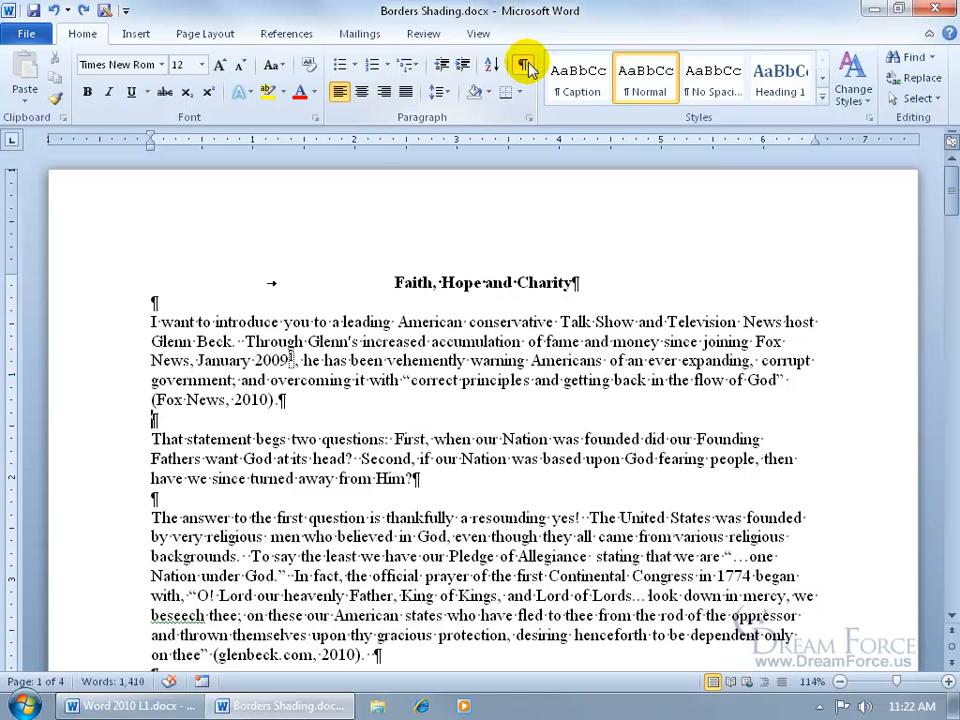
{"action": "left_click", "coordinate": [177, 421]}
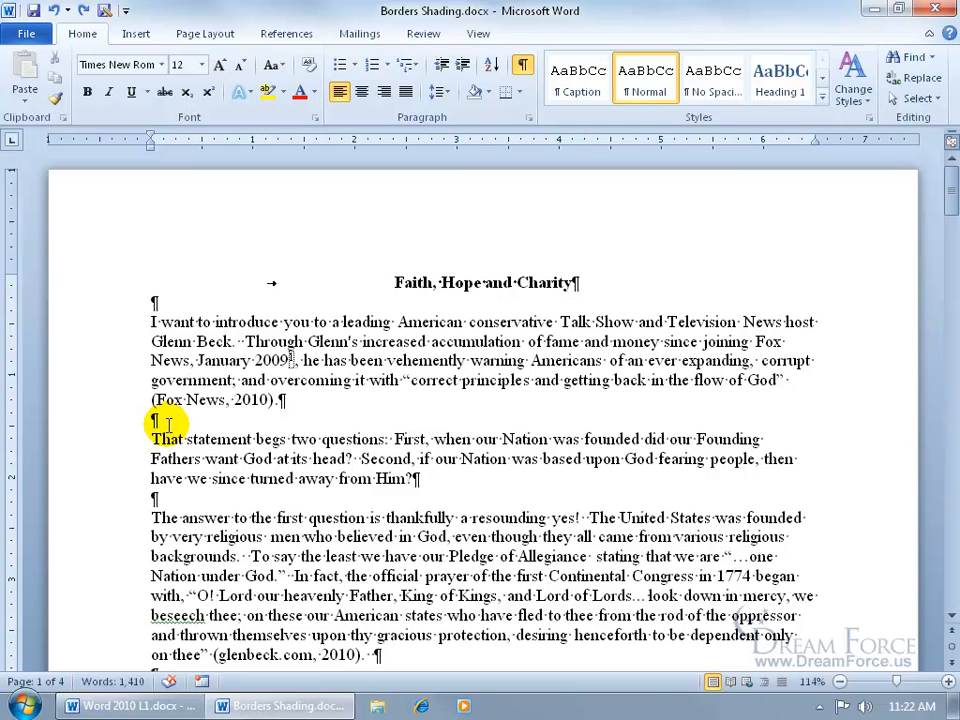
{"action": "left_click", "coordinate": [520, 95]}
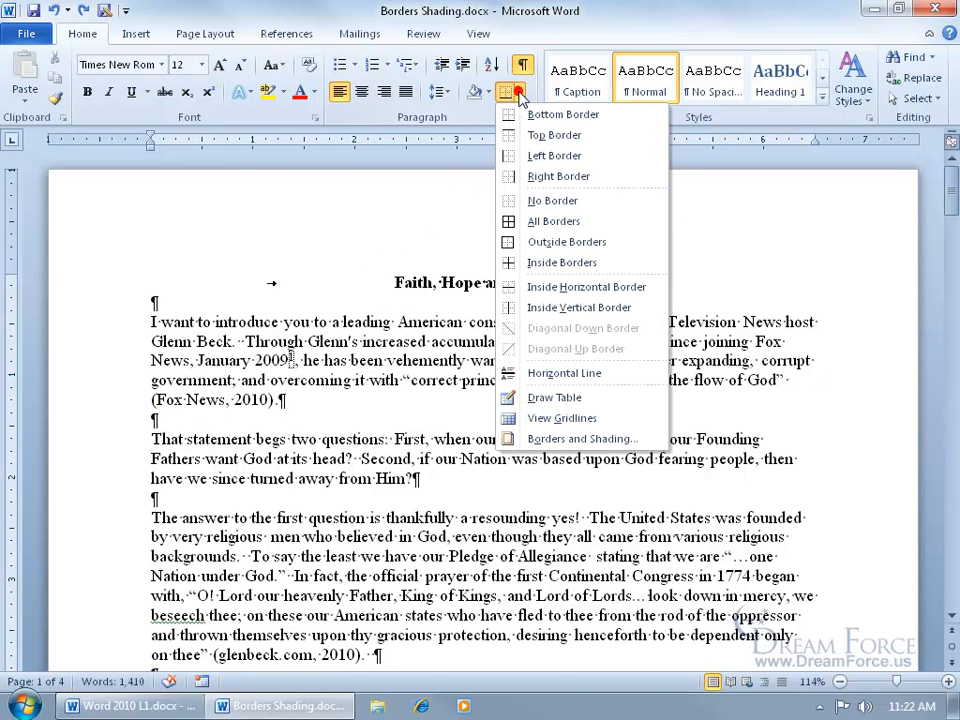
{"action": "left_click", "coordinate": [556, 115]}
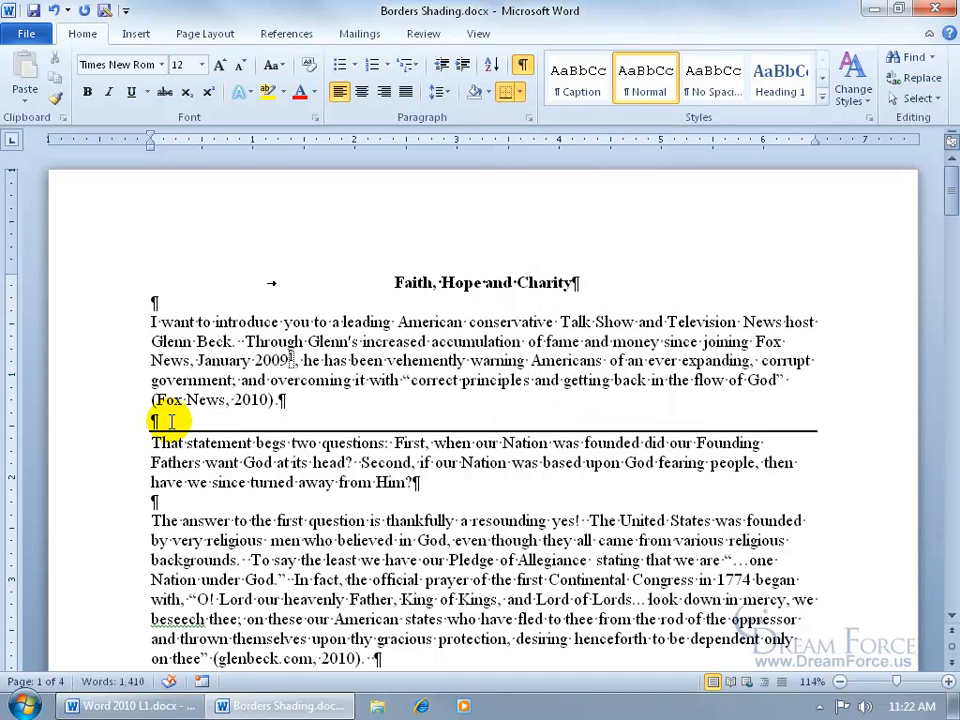
{"action": "left_click", "coordinate": [522, 64]}
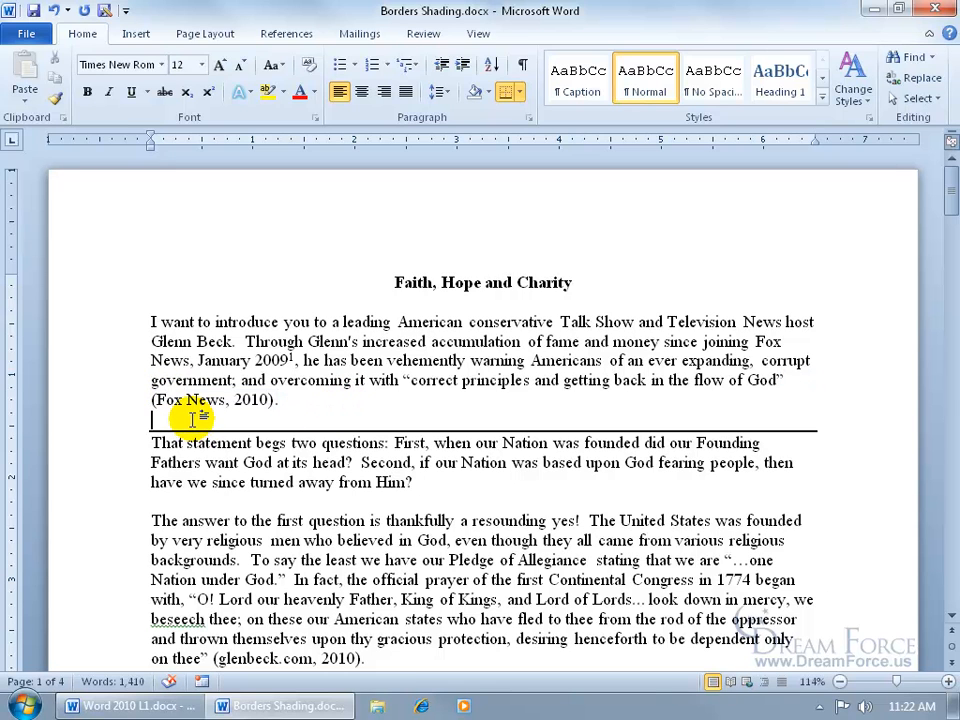
Step: Add a top border to the blank paragraph, and remove all of its borders
{"action": "left_click", "coordinate": [518, 92]}
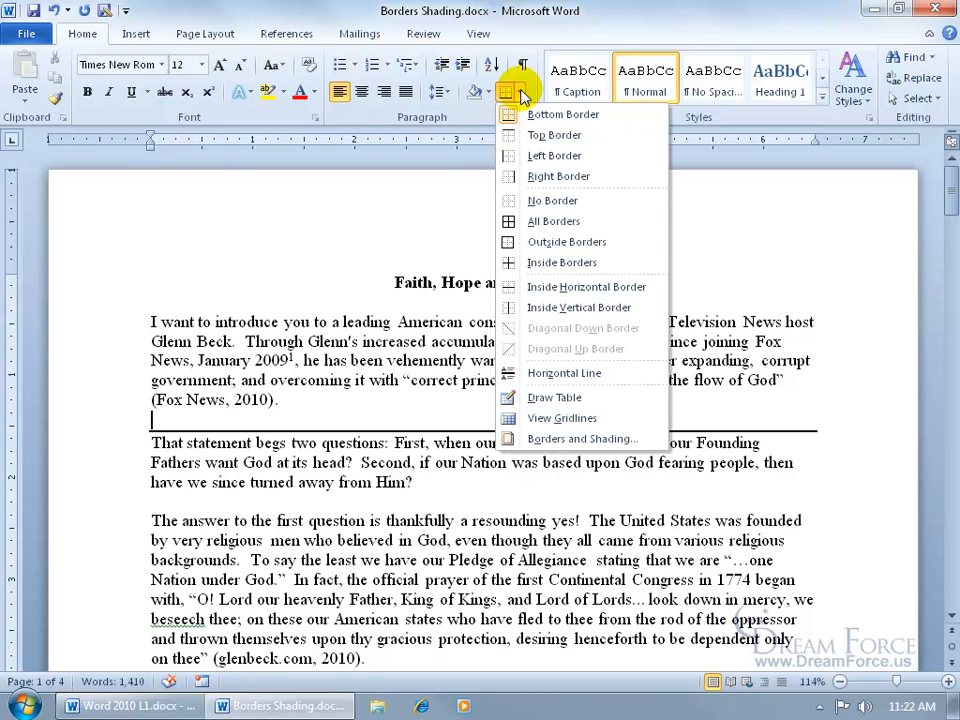
{"action": "left_click", "coordinate": [531, 134]}
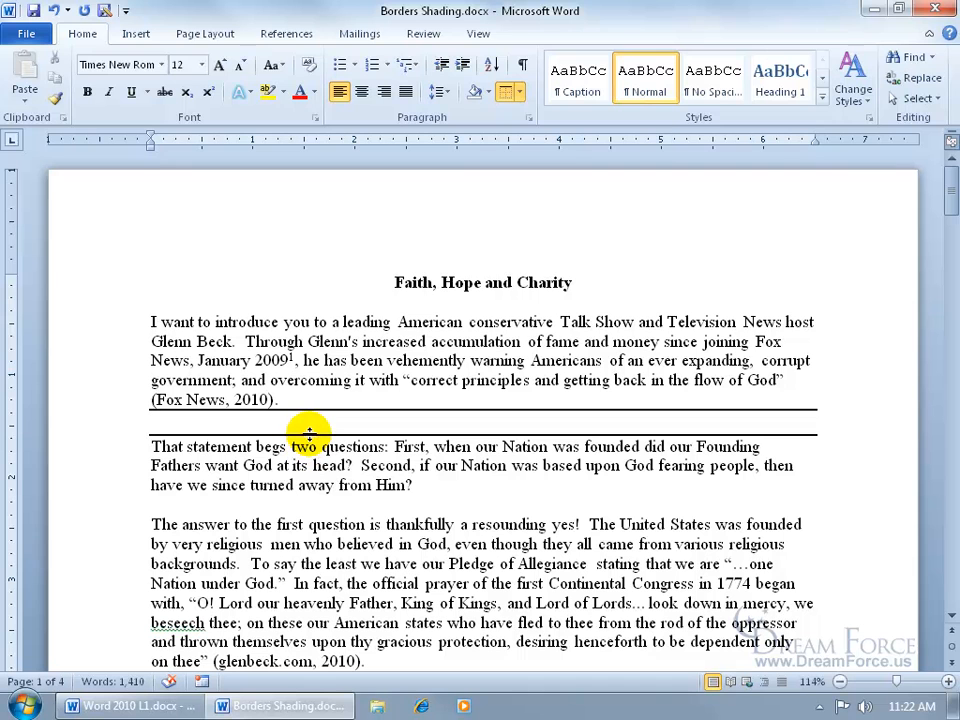
{"action": "left_click", "coordinate": [520, 93]}
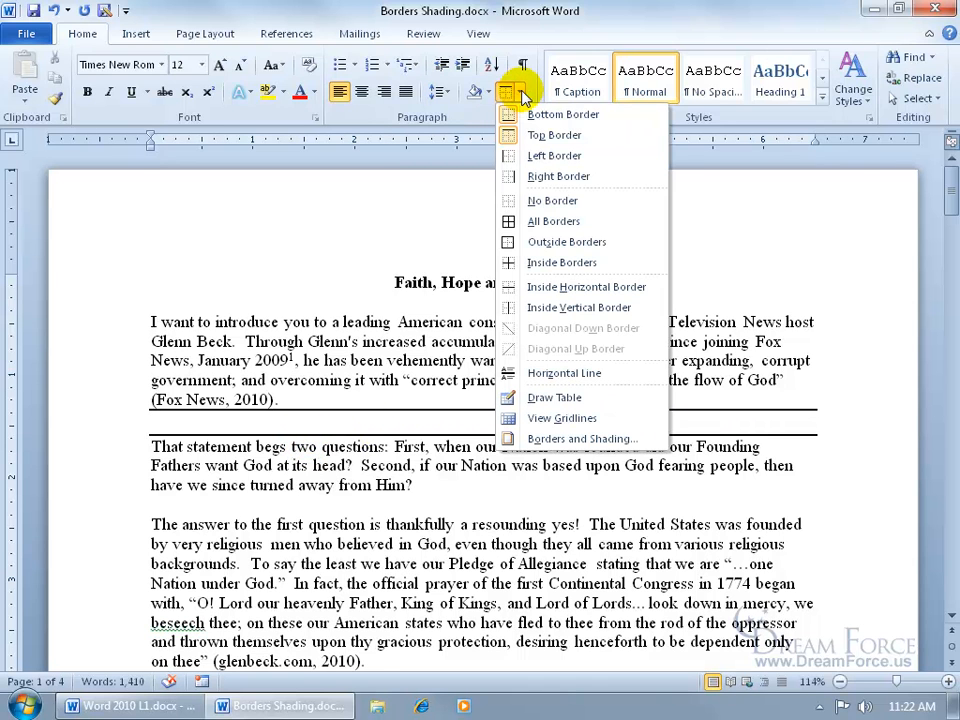
{"action": "left_click", "coordinate": [503, 199]}
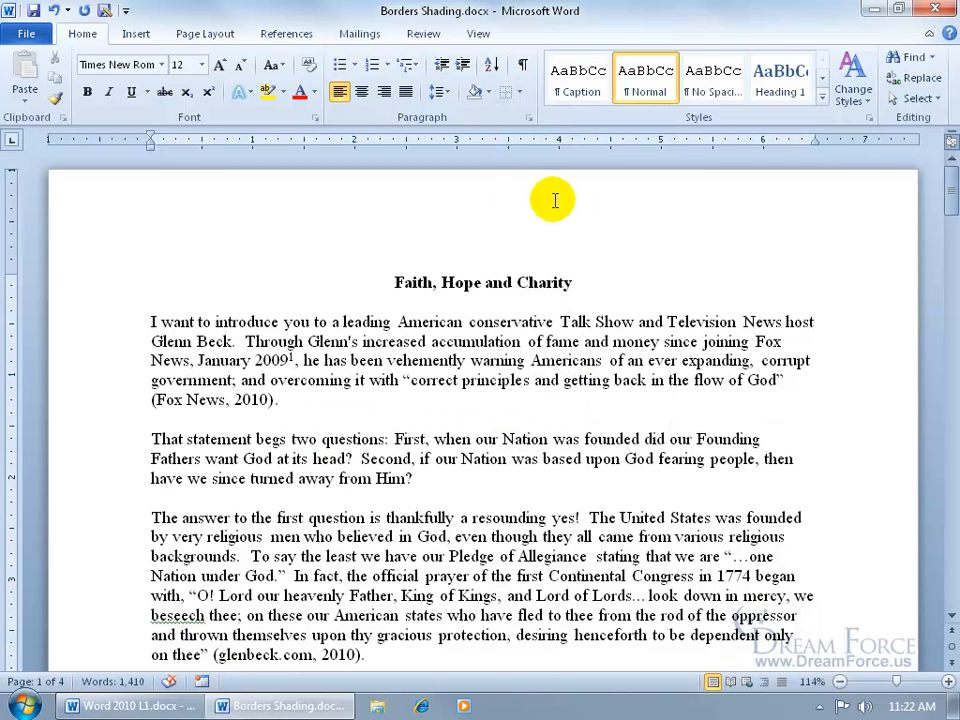
Step: Apply only a top border to the blank paragraph, and clear it with No Border
{"action": "left_click", "coordinate": [519, 92]}
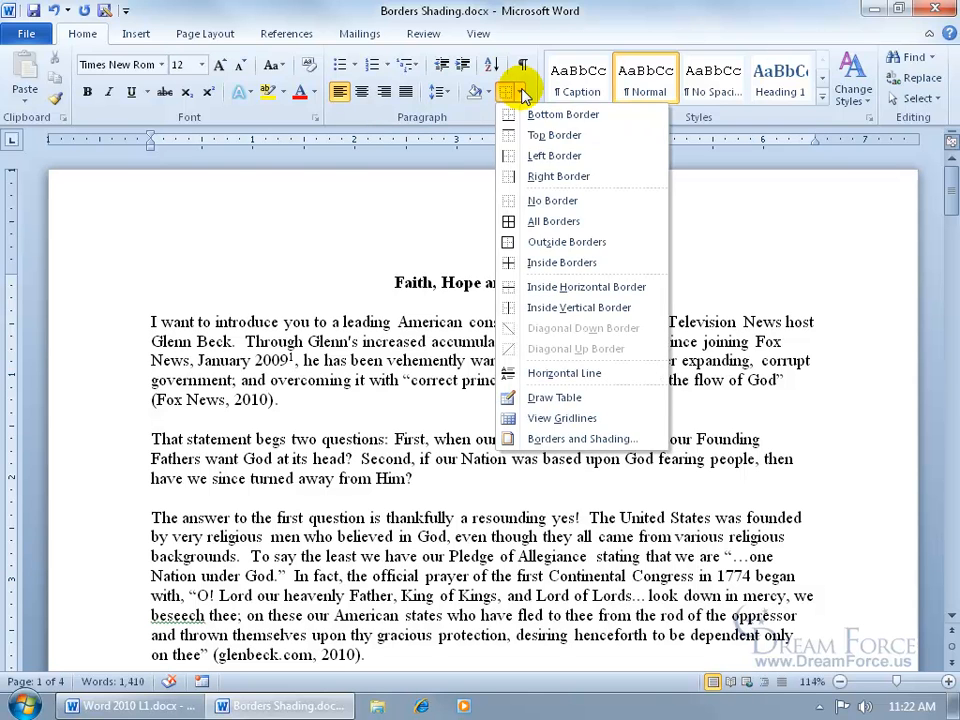
{"action": "left_click", "coordinate": [537, 139]}
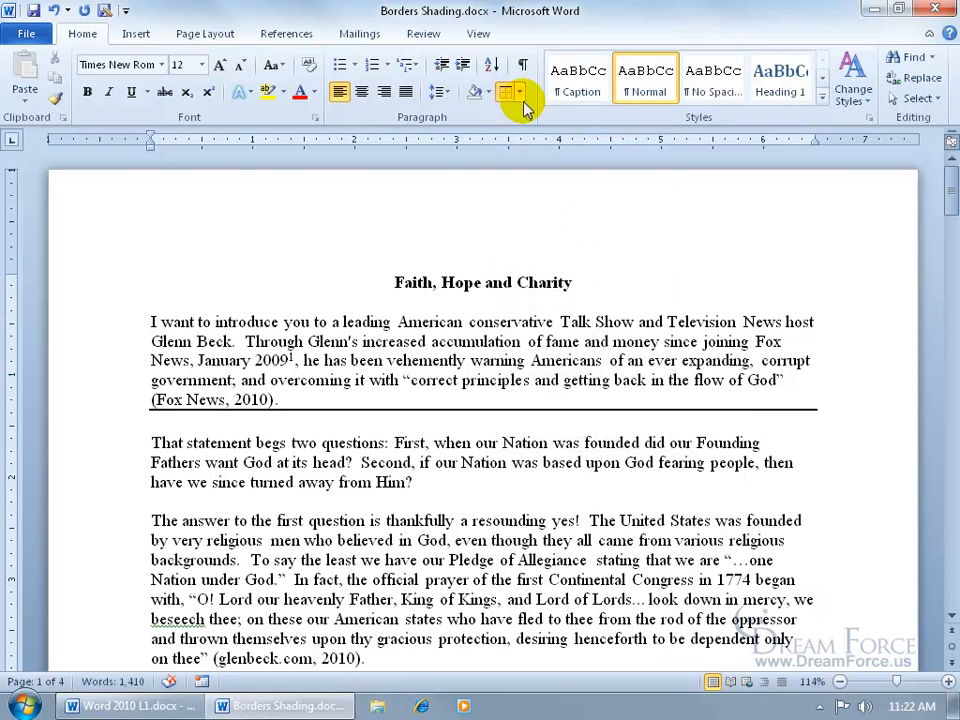
{"action": "left_click", "coordinate": [519, 92]}
{"action": "left_click", "coordinate": [535, 200]}
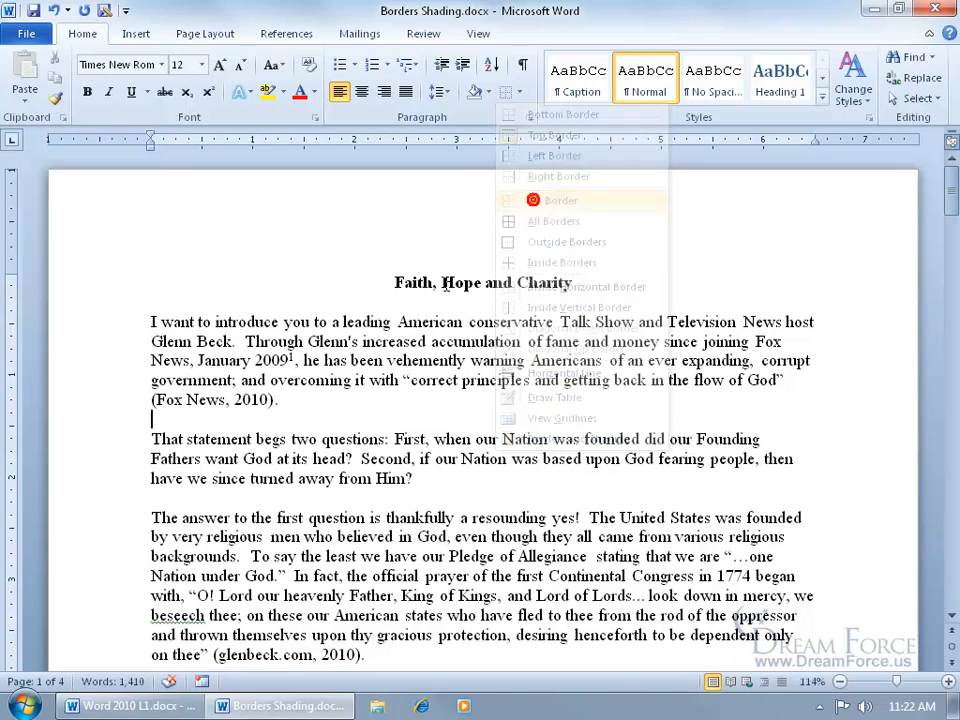
Step: Apply a bottom border to the first body paragraph and check the surrounding paragraph marks
{"action": "left_click", "coordinate": [293, 395]}
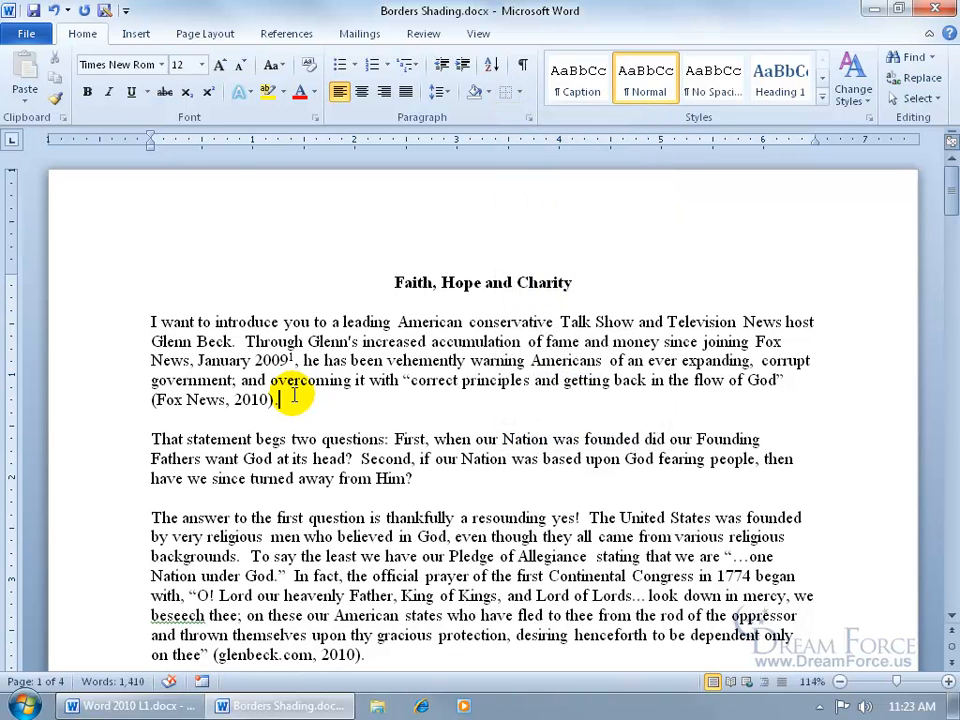
{"action": "left_click", "coordinate": [519, 92]}
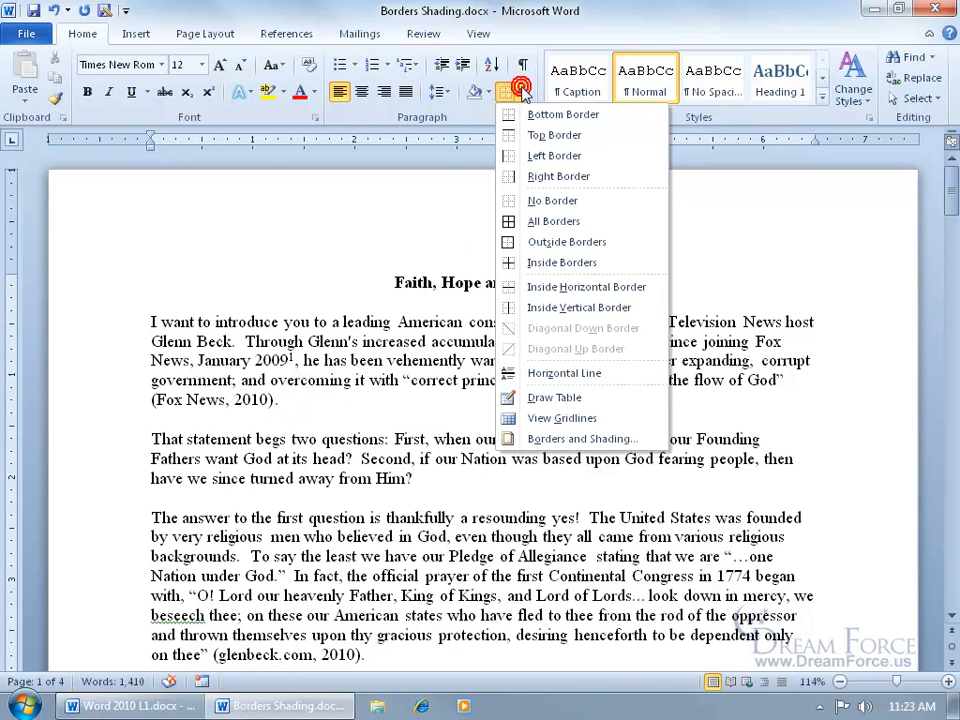
{"action": "left_click", "coordinate": [530, 114]}
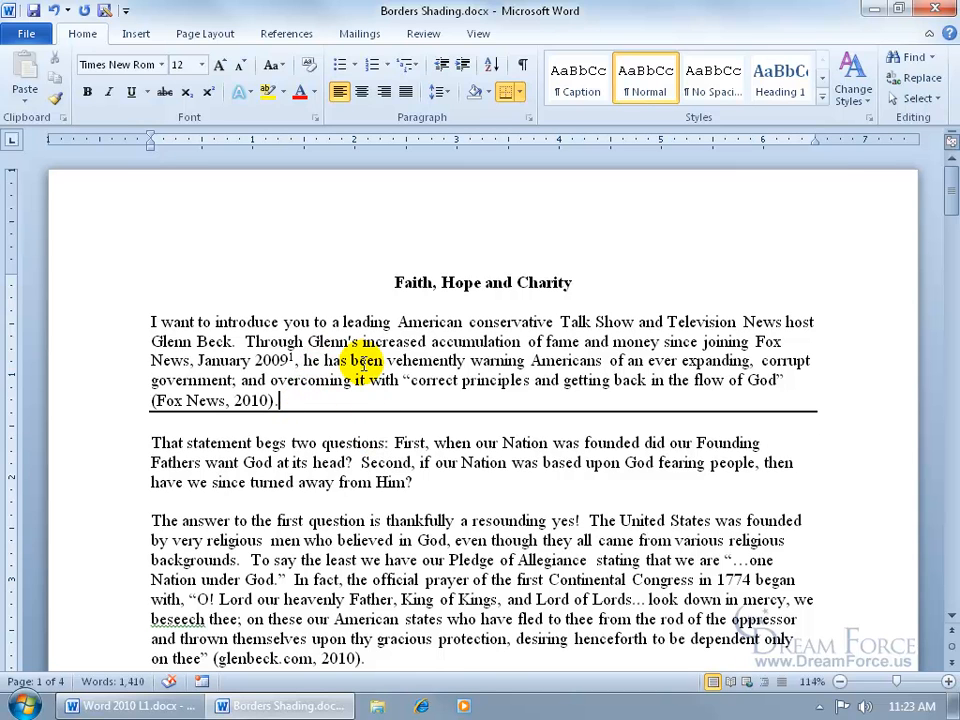
{"action": "left_click", "coordinate": [522, 65]}
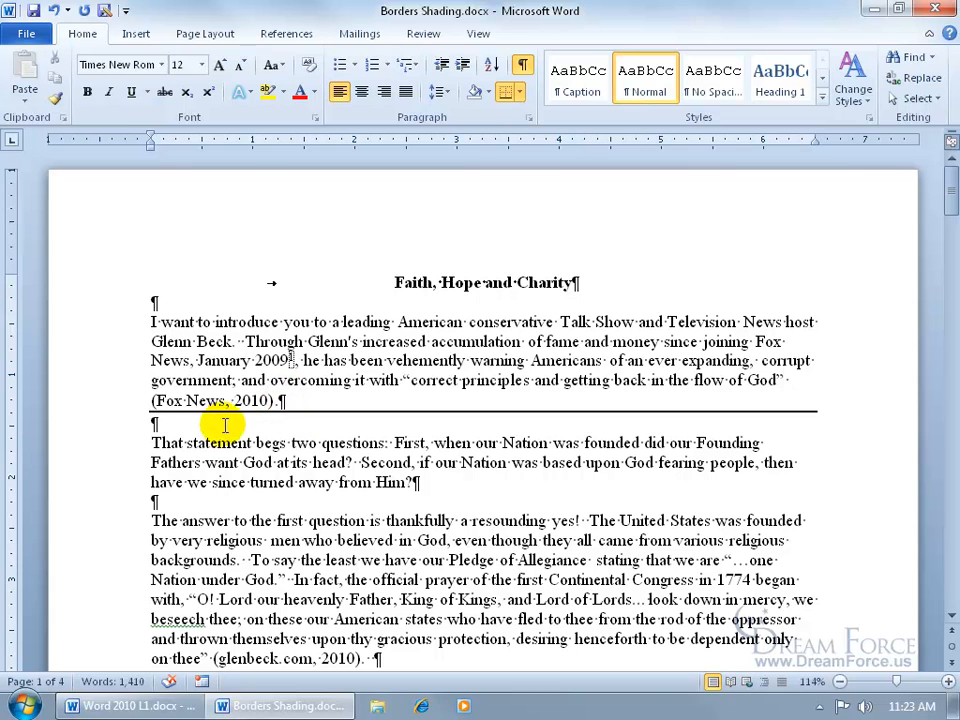
{"action": "left_click", "coordinate": [522, 65]}
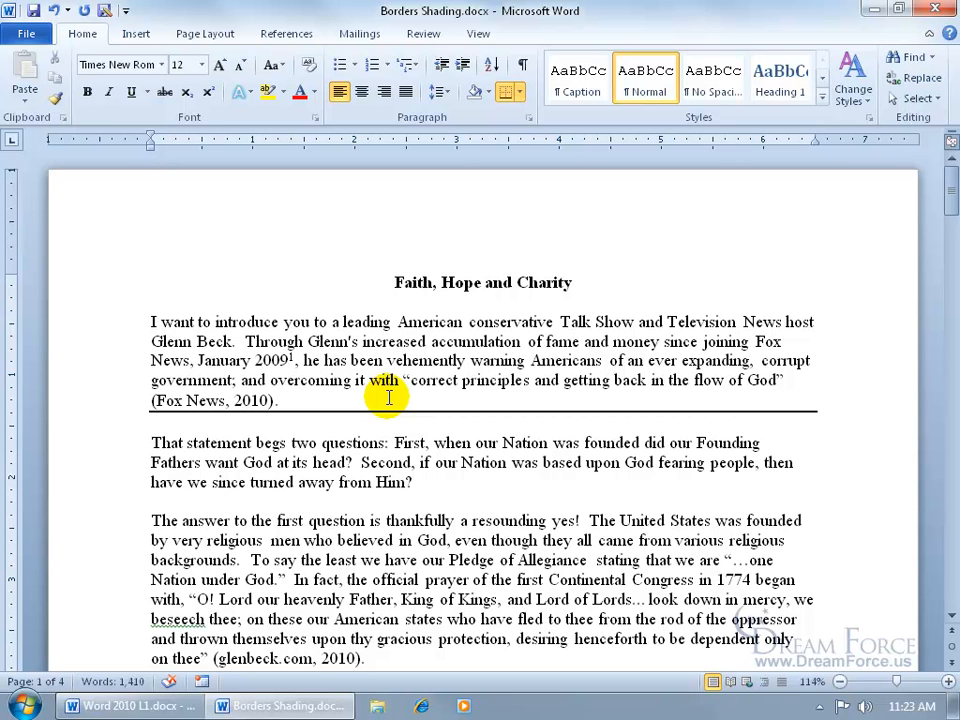
Step: Try to remove the line by applying No Border to the blank paragraph below it
{"action": "left_click", "coordinate": [520, 91]}
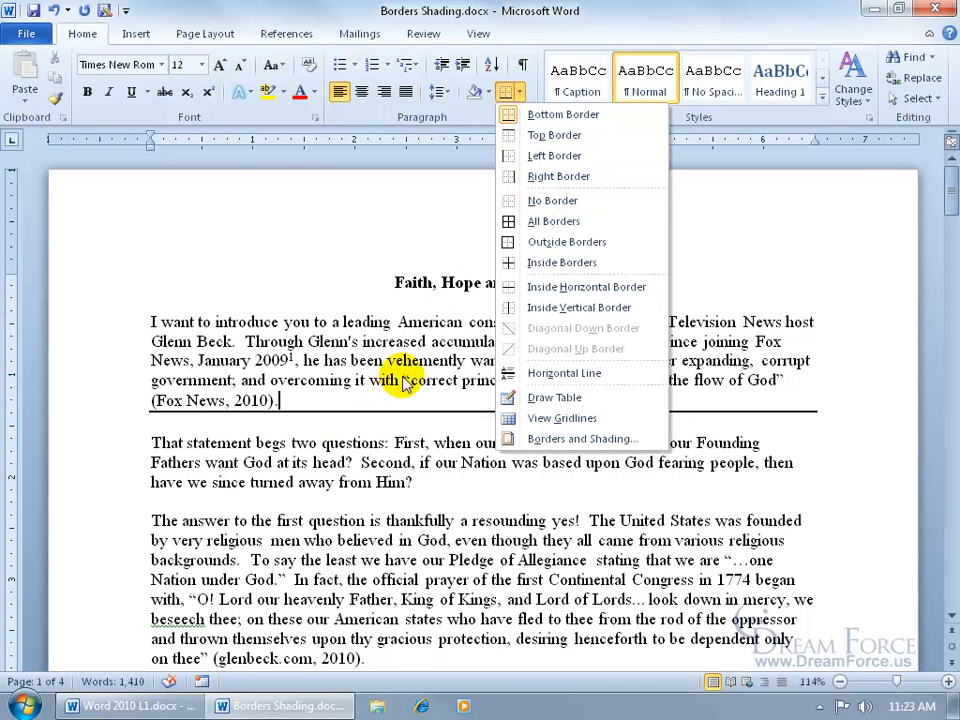
{"action": "left_click", "coordinate": [272, 427]}
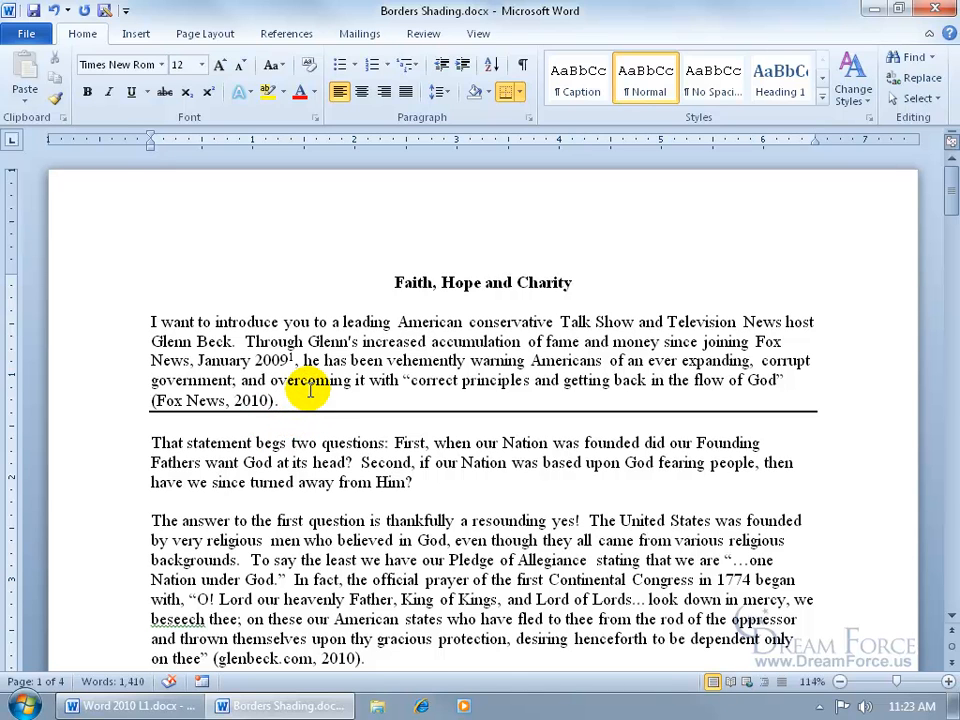
{"action": "left_click", "coordinate": [210, 426]}
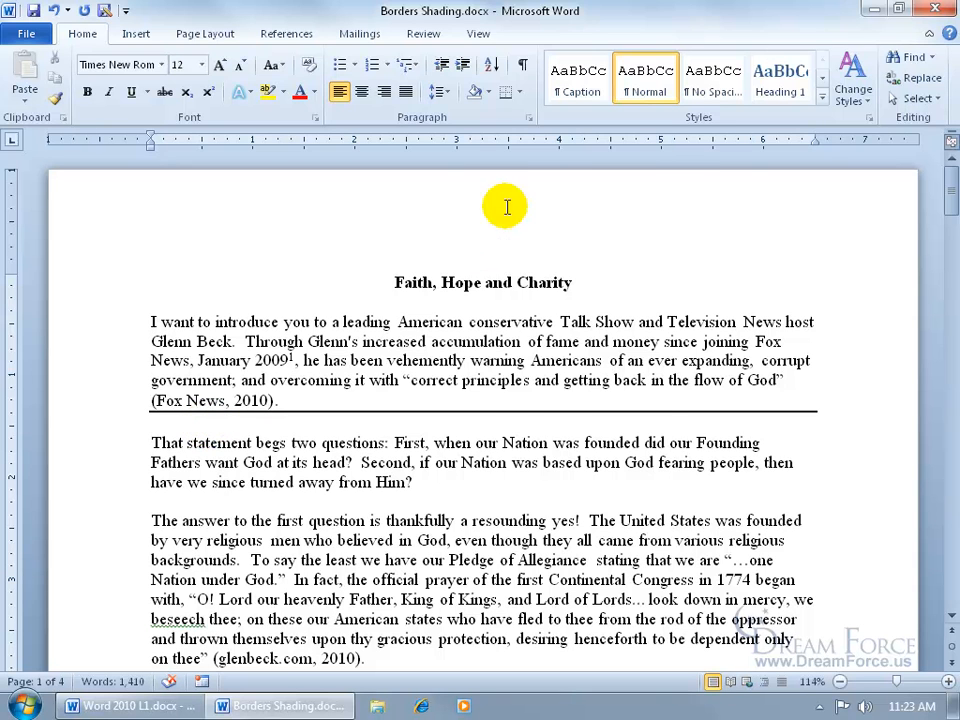
{"action": "left_click", "coordinate": [516, 91]}
{"action": "left_click", "coordinate": [540, 200]}
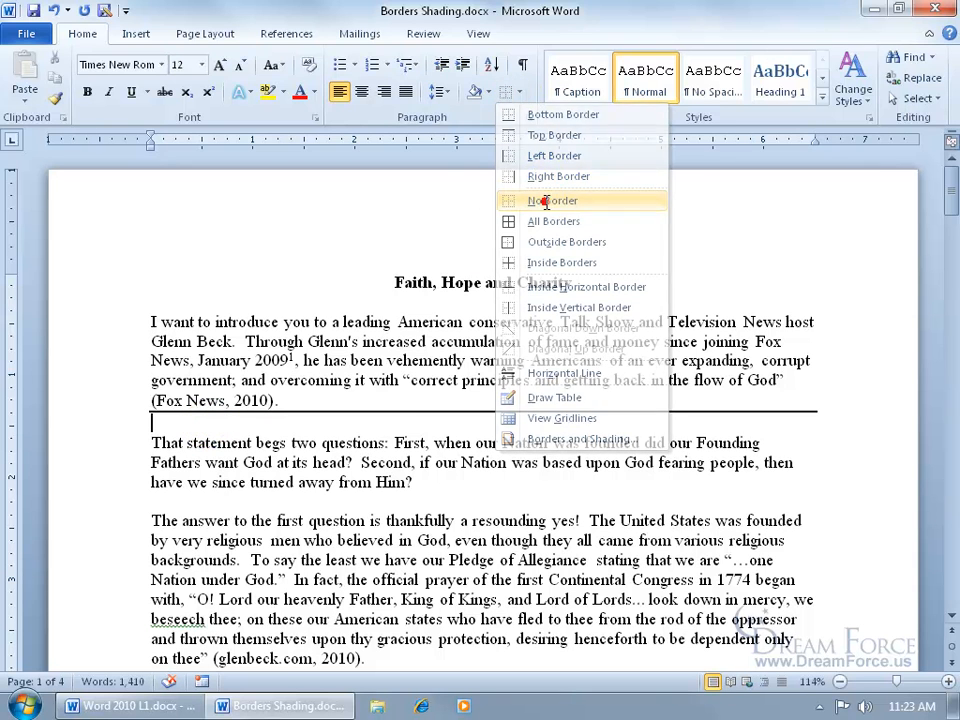
Step: Remove the bottom border from the first body paragraph with No Border
{"action": "left_click", "coordinate": [295, 399]}
{"action": "left_click", "coordinate": [314, 367]}
{"action": "left_click", "coordinate": [428, 341]}
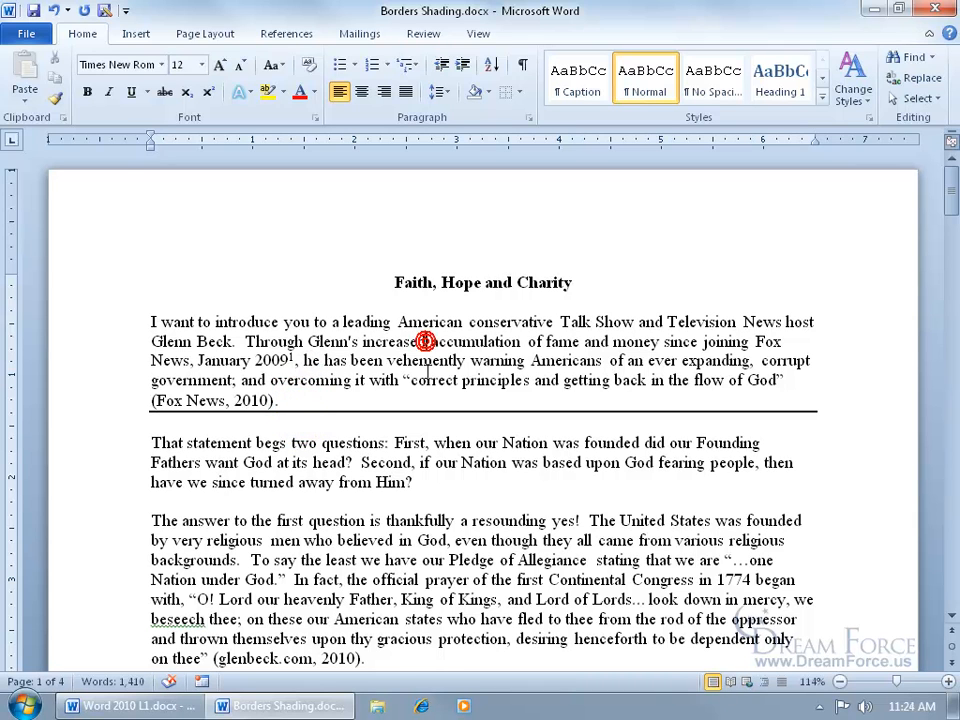
{"action": "left_click", "coordinate": [518, 92]}
{"action": "left_click", "coordinate": [553, 200]}
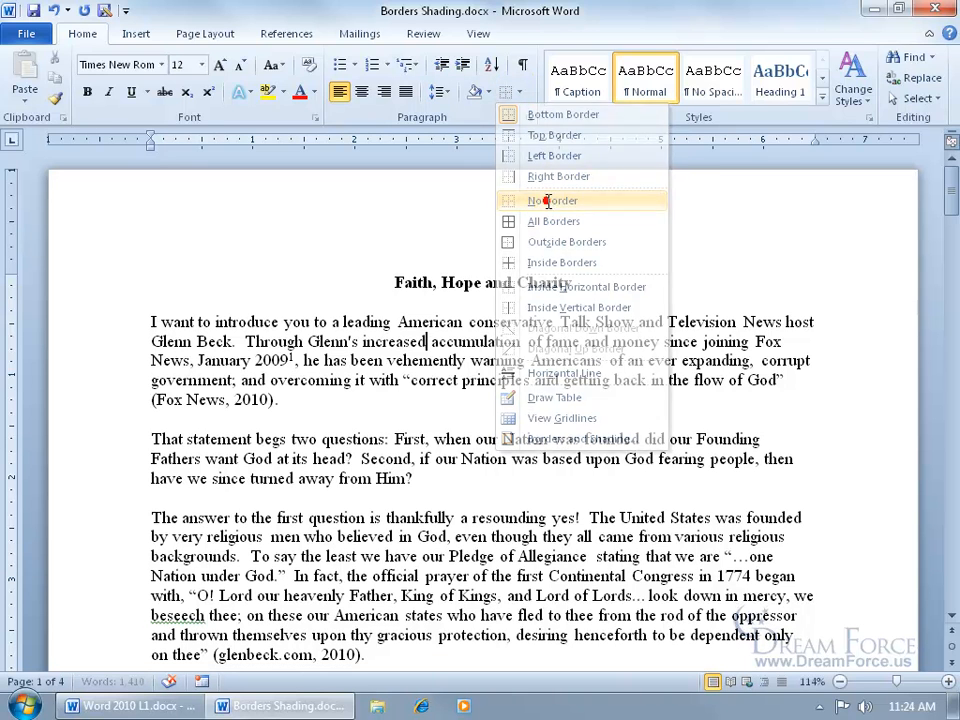
Step: Apply left and right borders to the first body paragraph, and clear them with No Border
{"action": "left_click", "coordinate": [431, 370]}
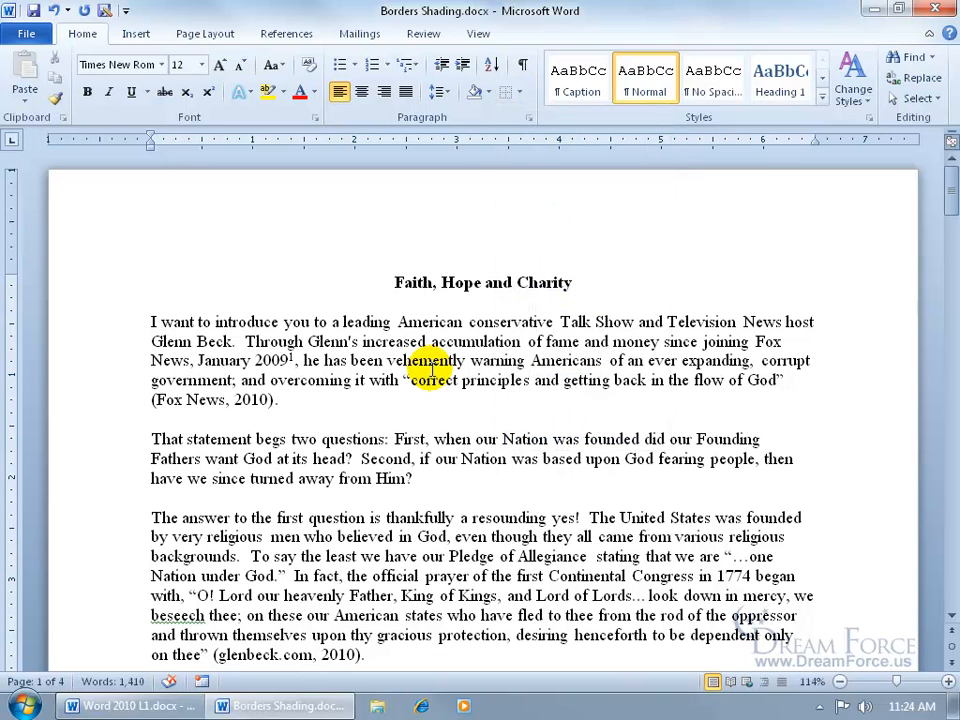
{"action": "left_click", "coordinate": [518, 92]}
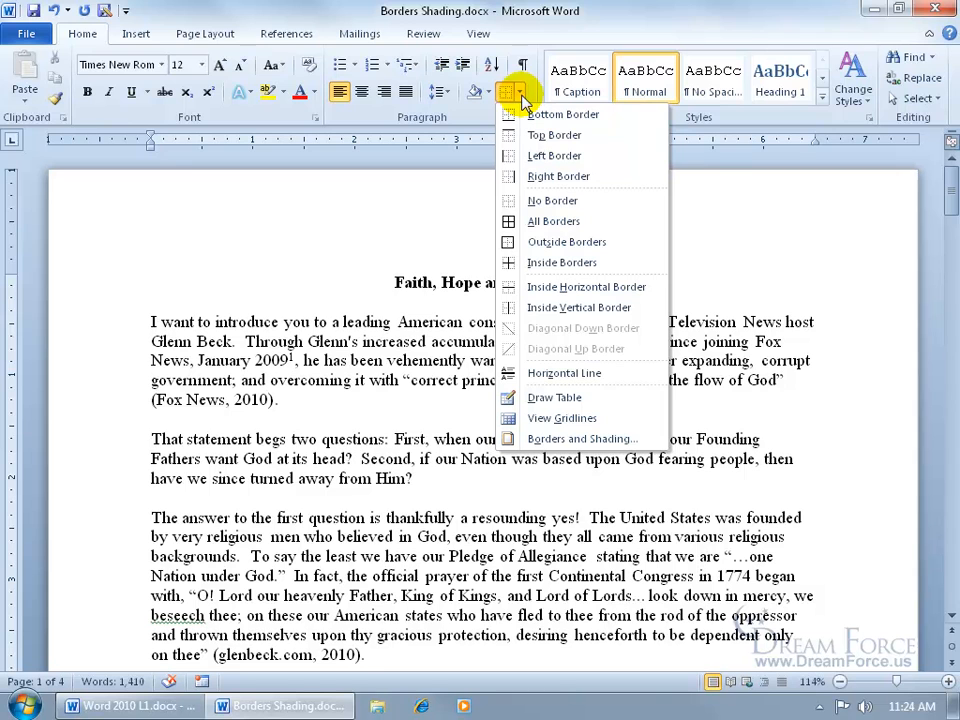
{"action": "left_click", "coordinate": [540, 155]}
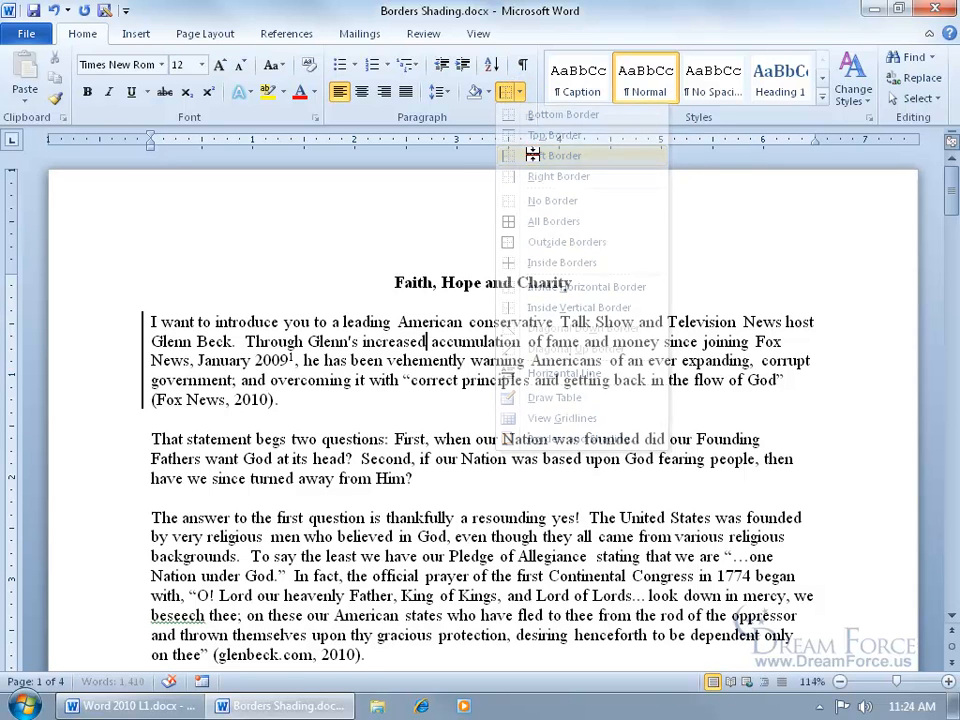
{"action": "left_click", "coordinate": [518, 92]}
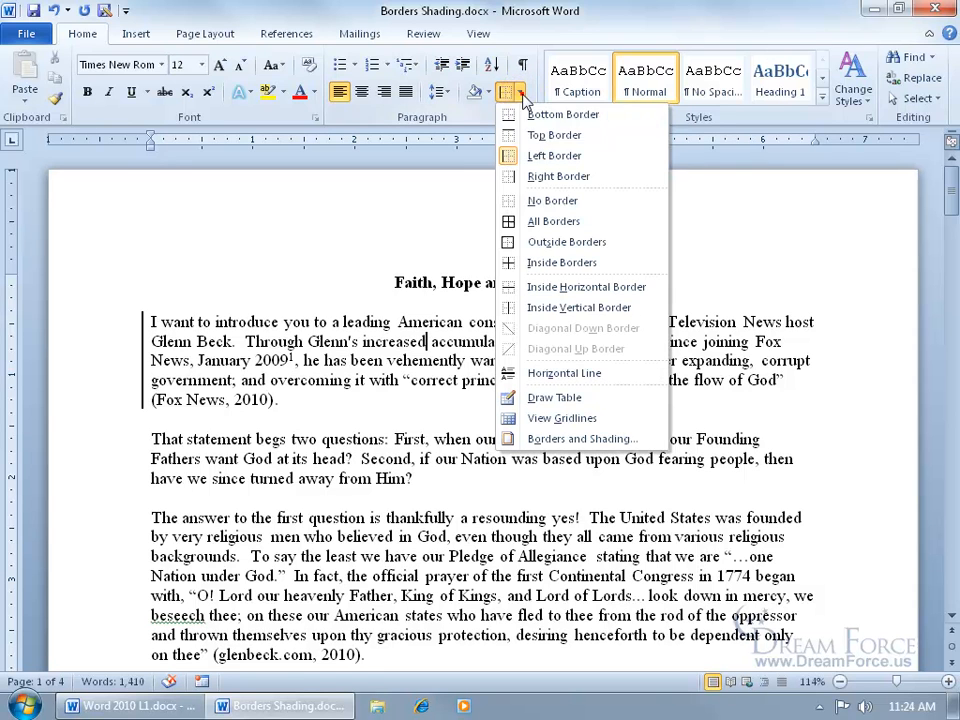
{"action": "left_click", "coordinate": [552, 177]}
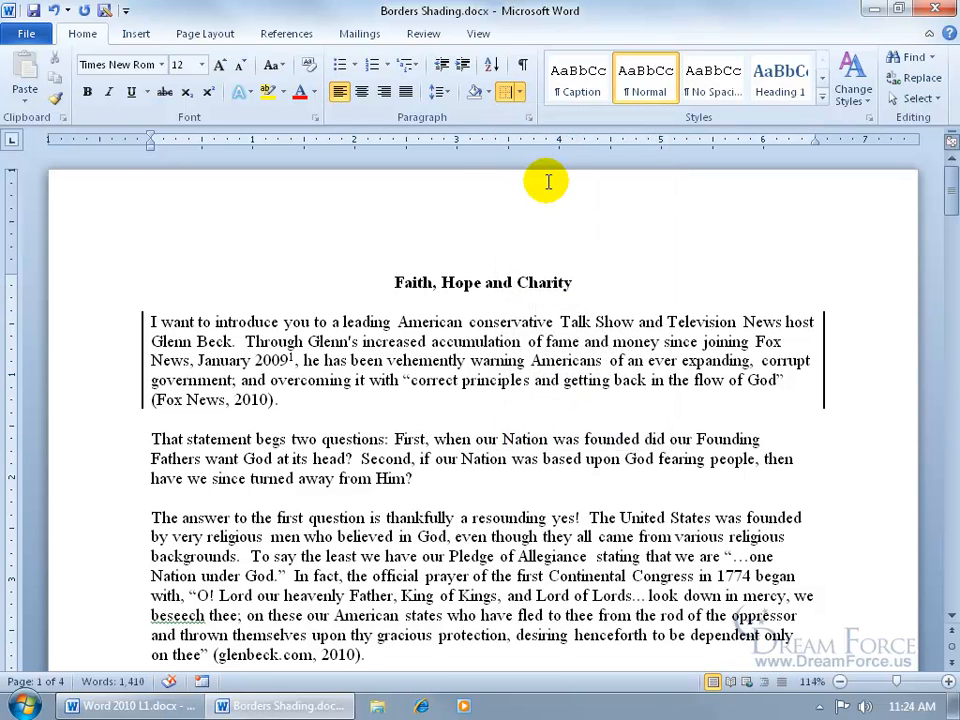
{"action": "left_click", "coordinate": [516, 92]}
{"action": "left_click", "coordinate": [540, 200]}
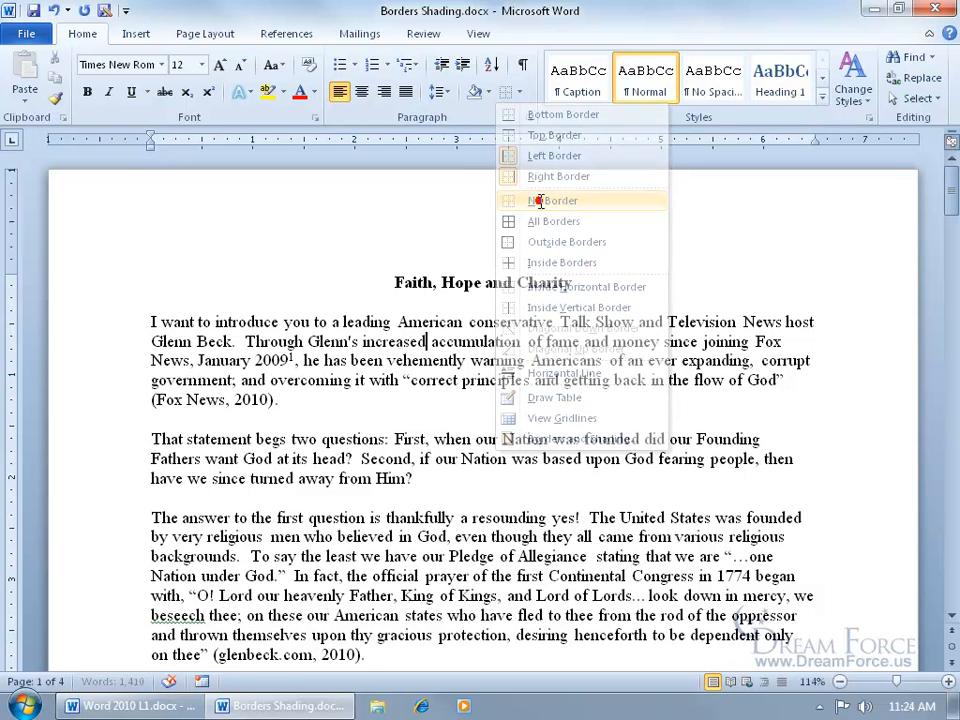
Step: Set a Box border in red with ½ pt width for the second body paragraph in Borders and Shading
{"action": "left_click", "coordinate": [516, 92]}
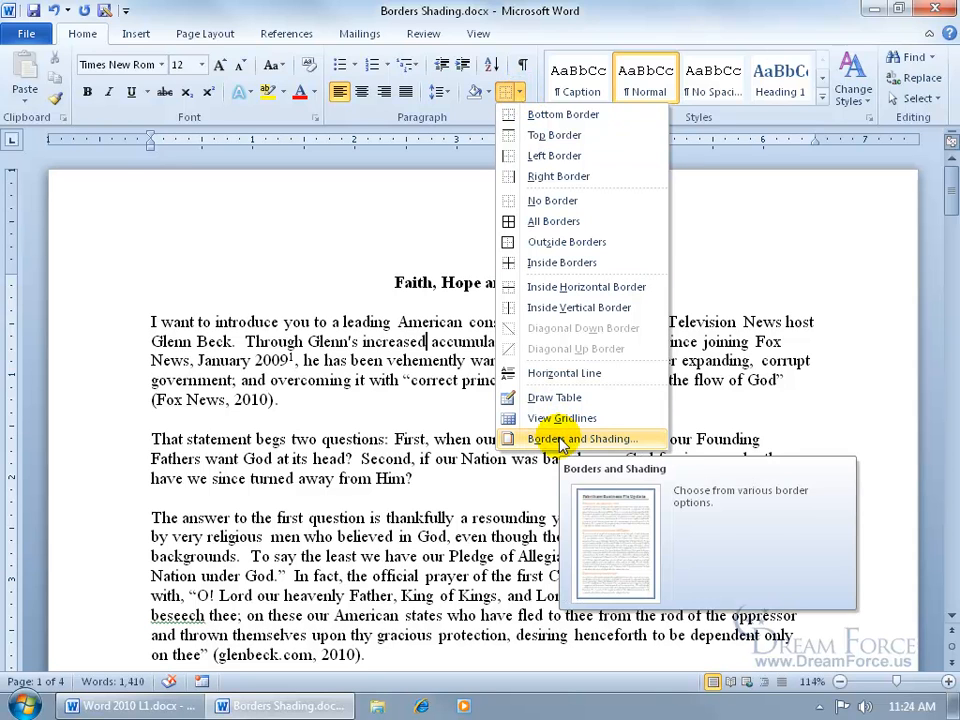
{"action": "left_click", "coordinate": [430, 350]}
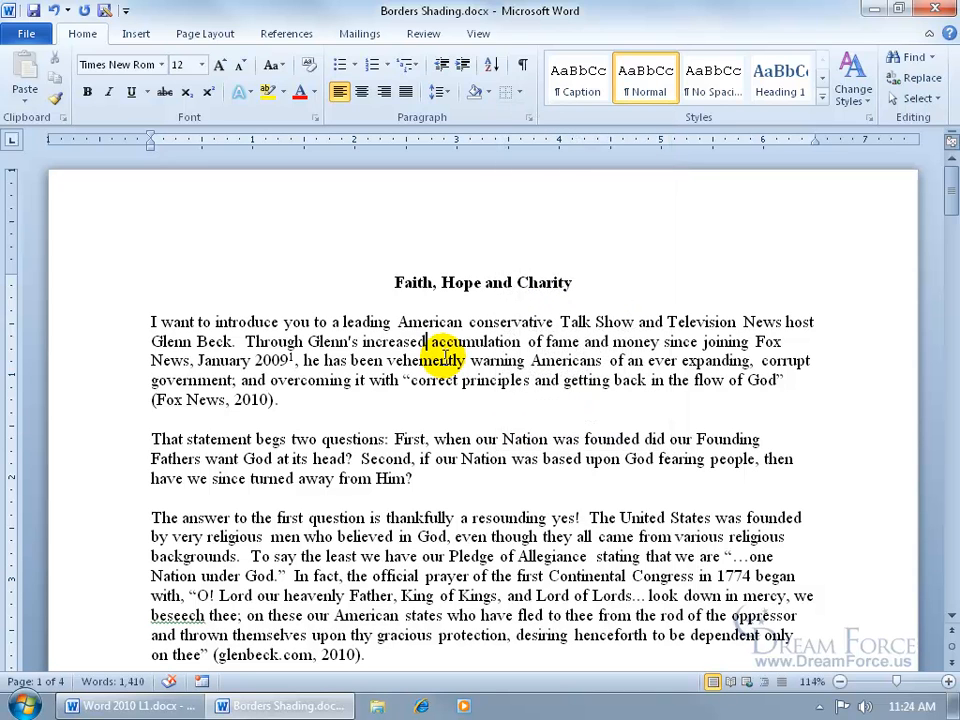
{"action": "left_click", "coordinate": [430, 445]}
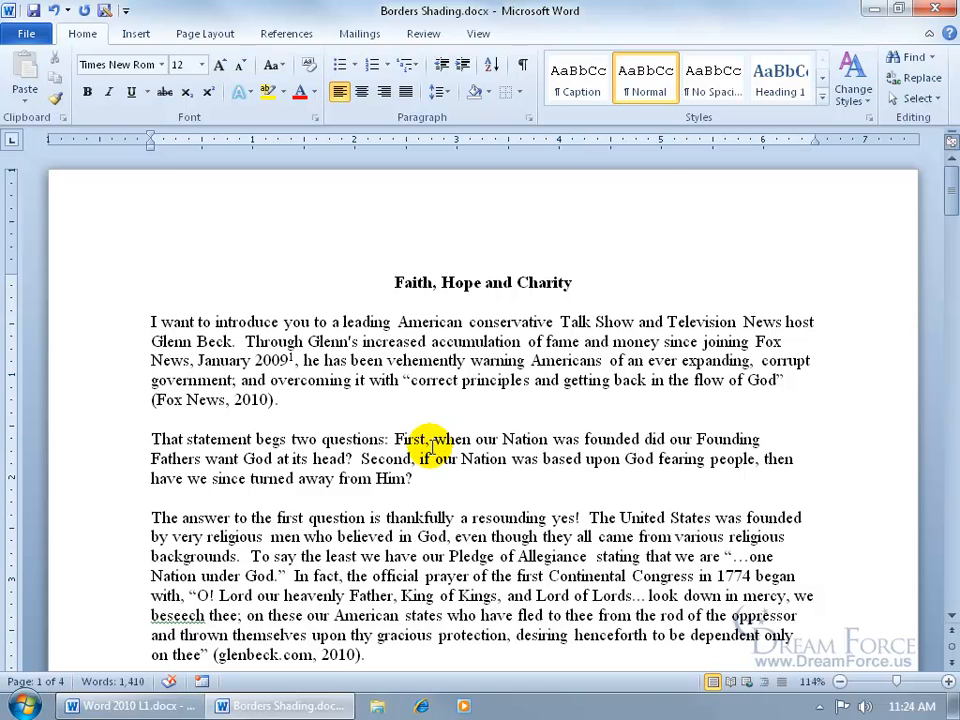
{"action": "left_click", "coordinate": [519, 91]}
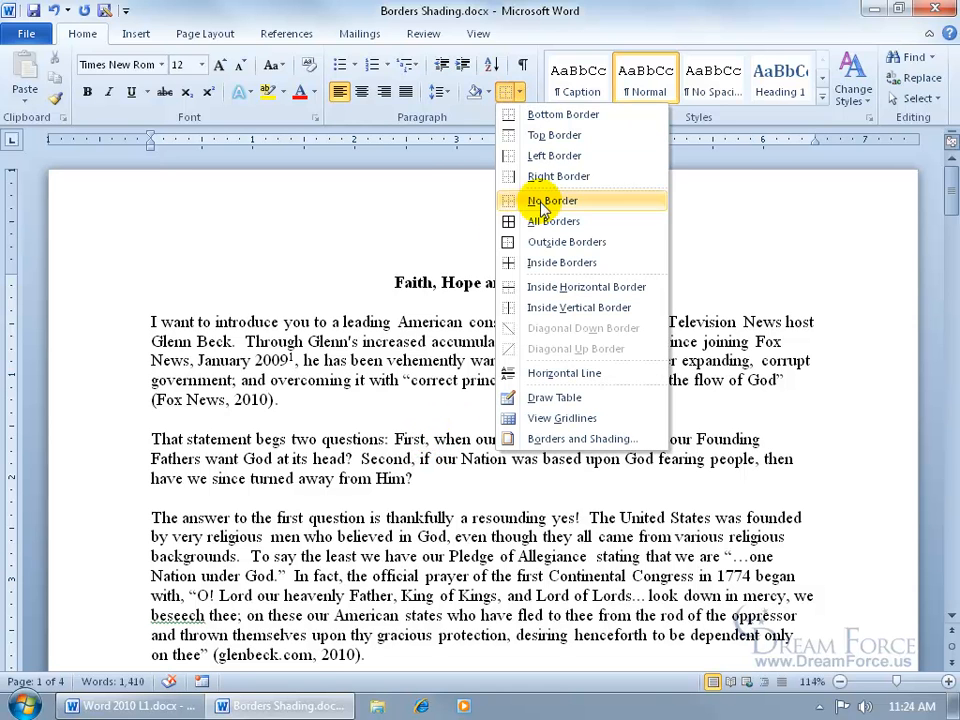
{"action": "left_click", "coordinate": [565, 439]}
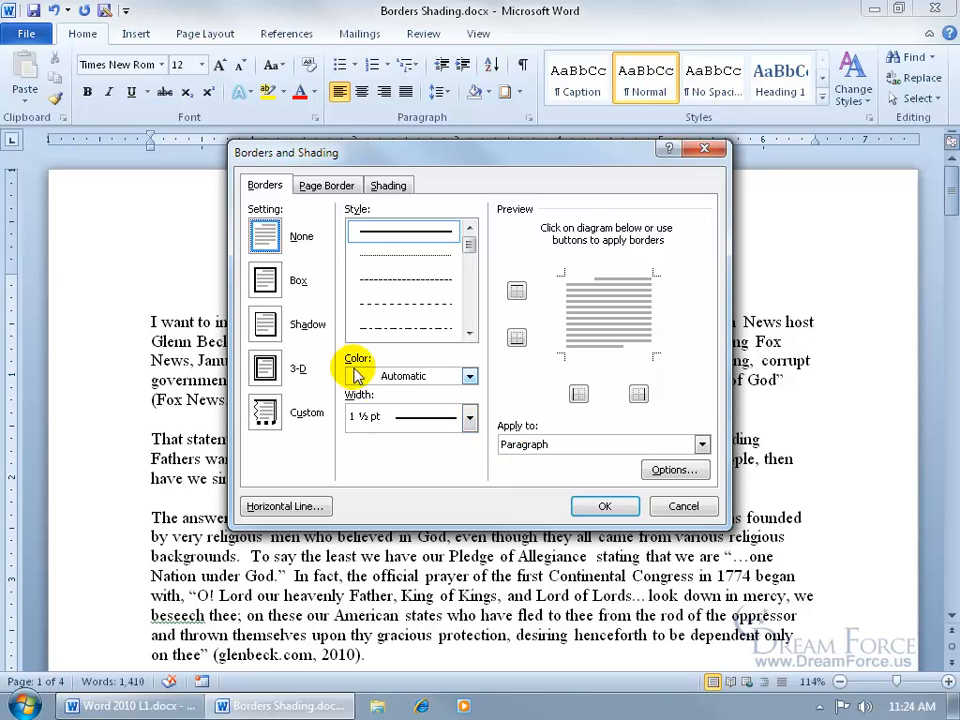
{"action": "left_click", "coordinate": [265, 280]}
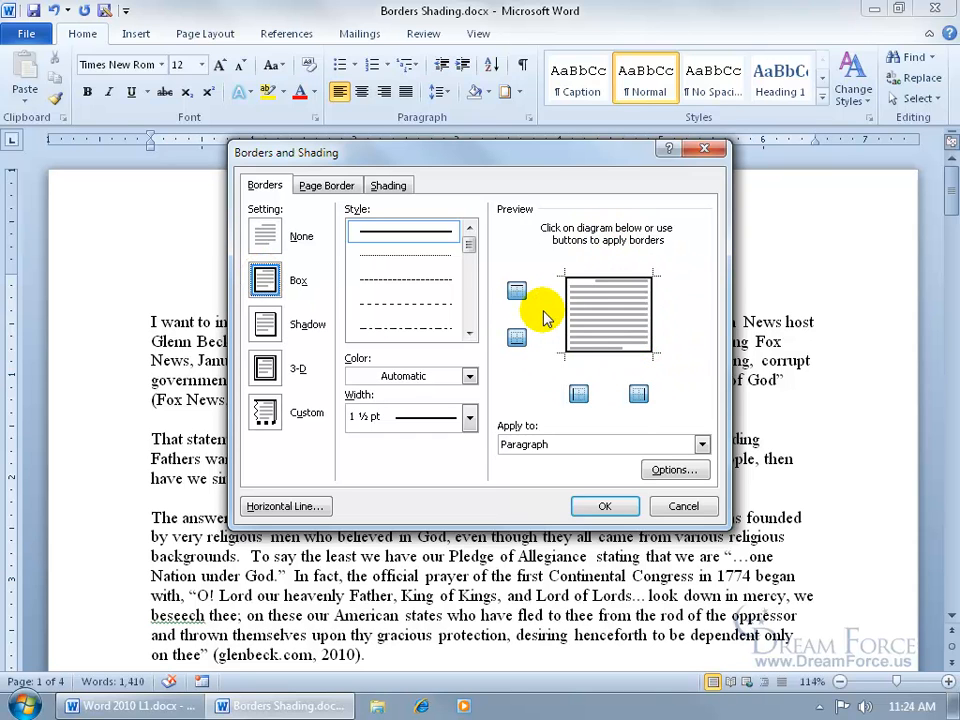
{"action": "left_click", "coordinate": [469, 376]}
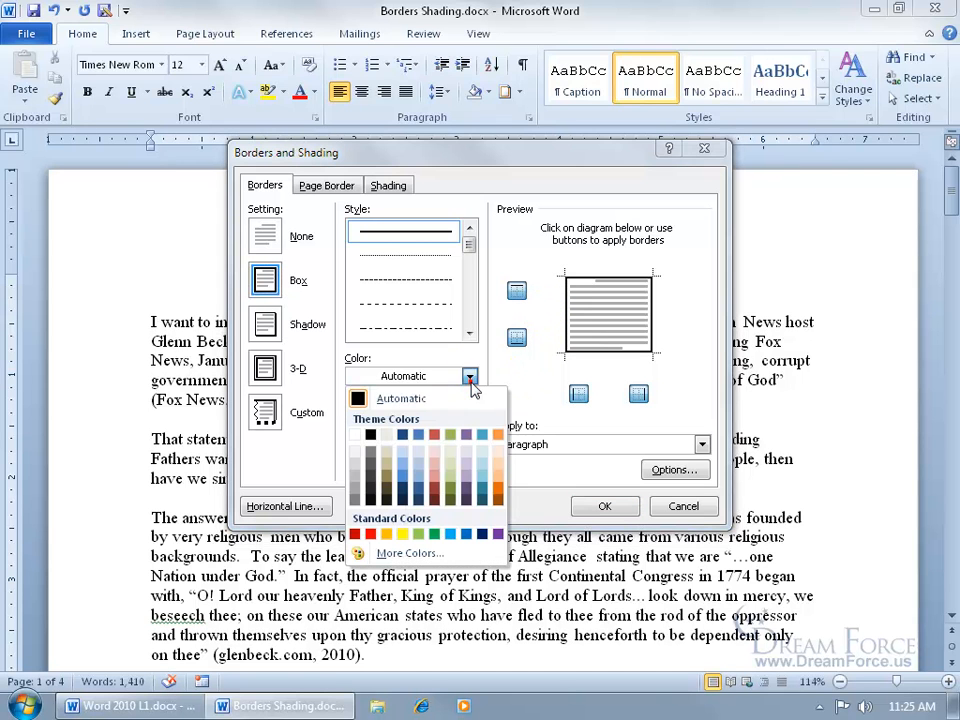
{"action": "left_click", "coordinate": [370, 534]}
{"action": "left_click", "coordinate": [470, 418]}
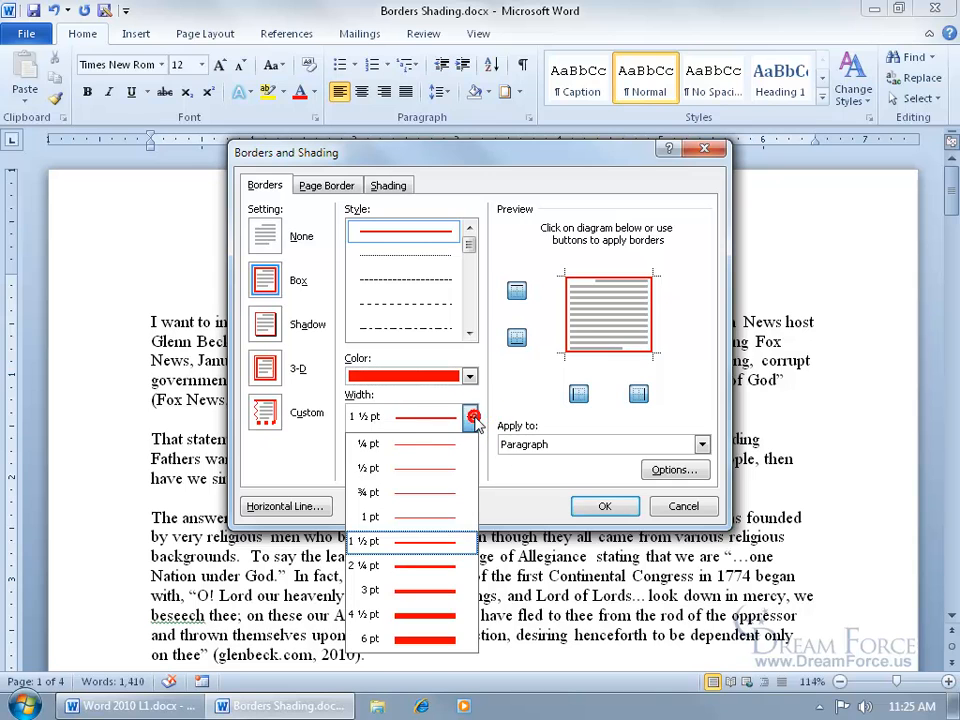
{"action": "left_click", "coordinate": [437, 470]}
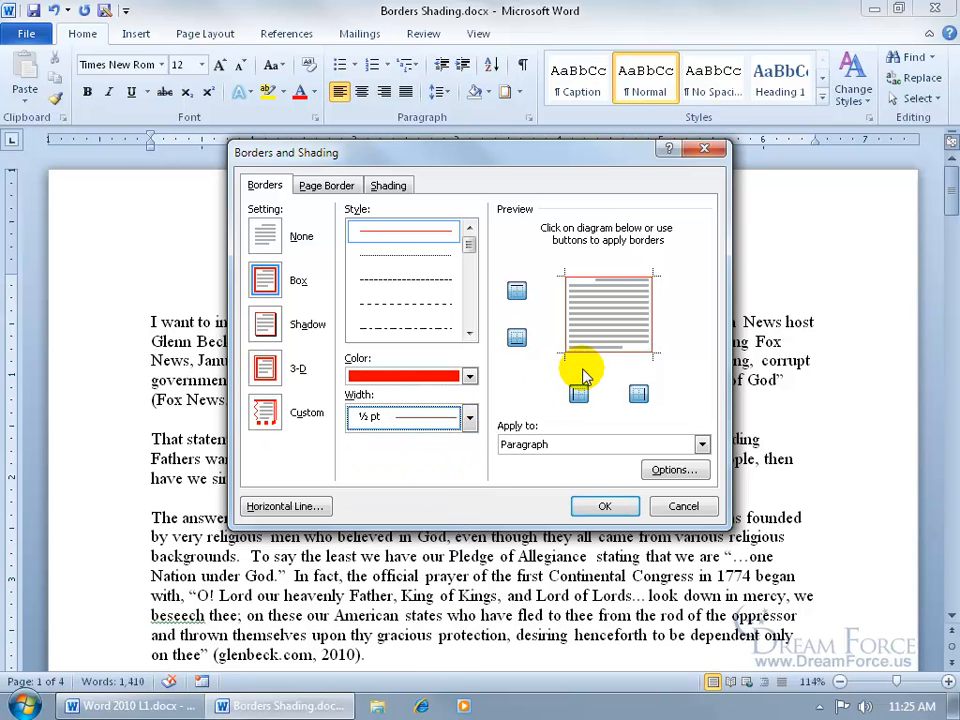
Step: Add a light red theme color shading fill to the paragraph and apply the border and shading settings
{"action": "left_click", "coordinate": [390, 186]}
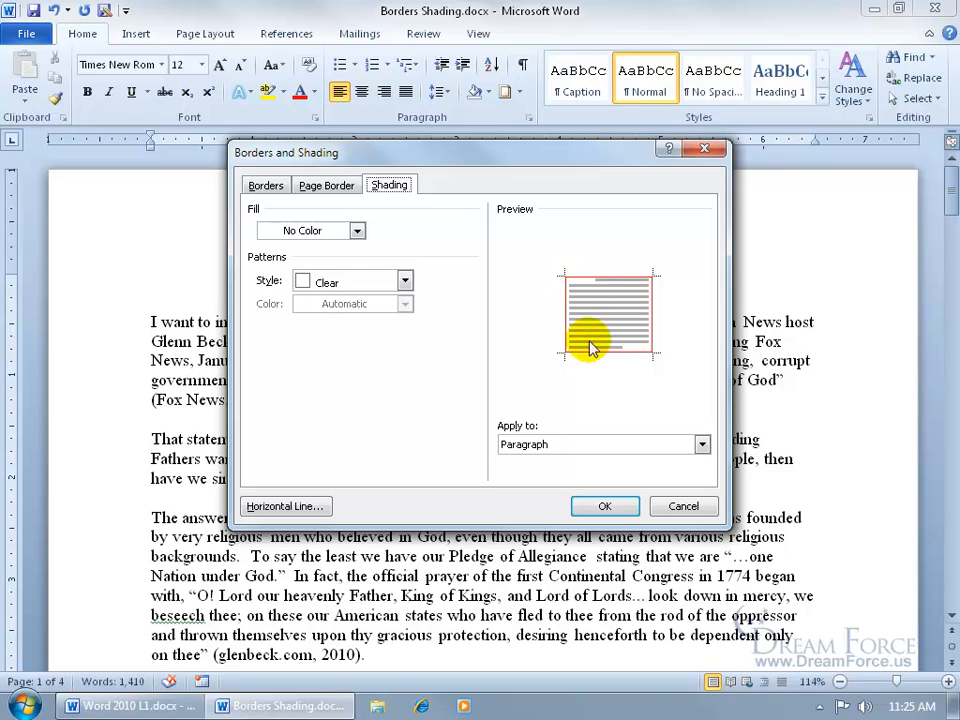
{"action": "left_click", "coordinate": [357, 232]}
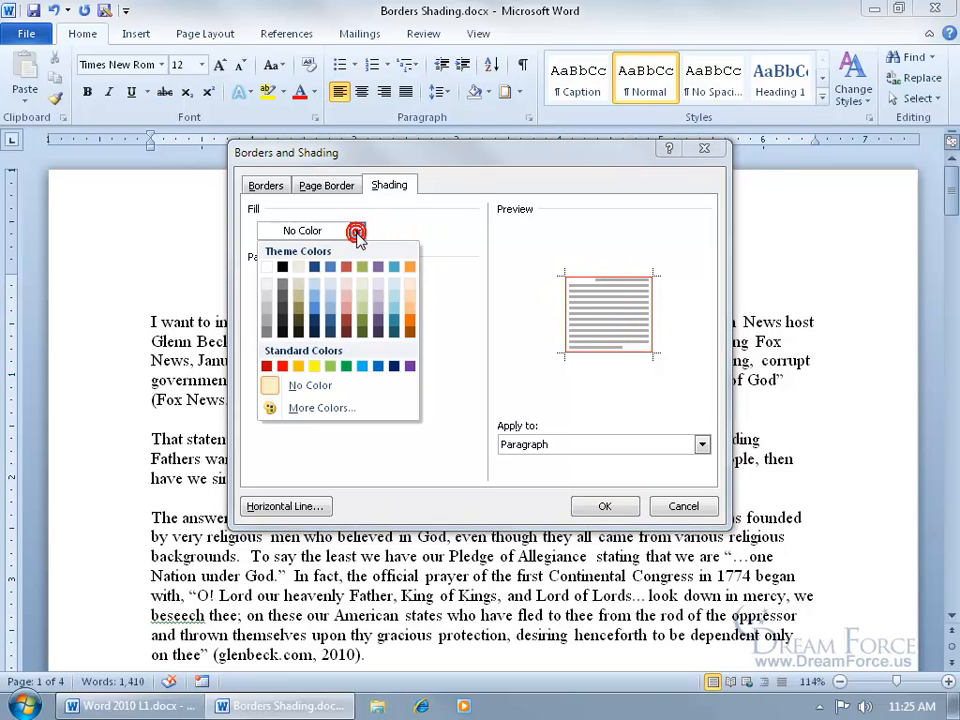
{"action": "left_click", "coordinate": [349, 281]}
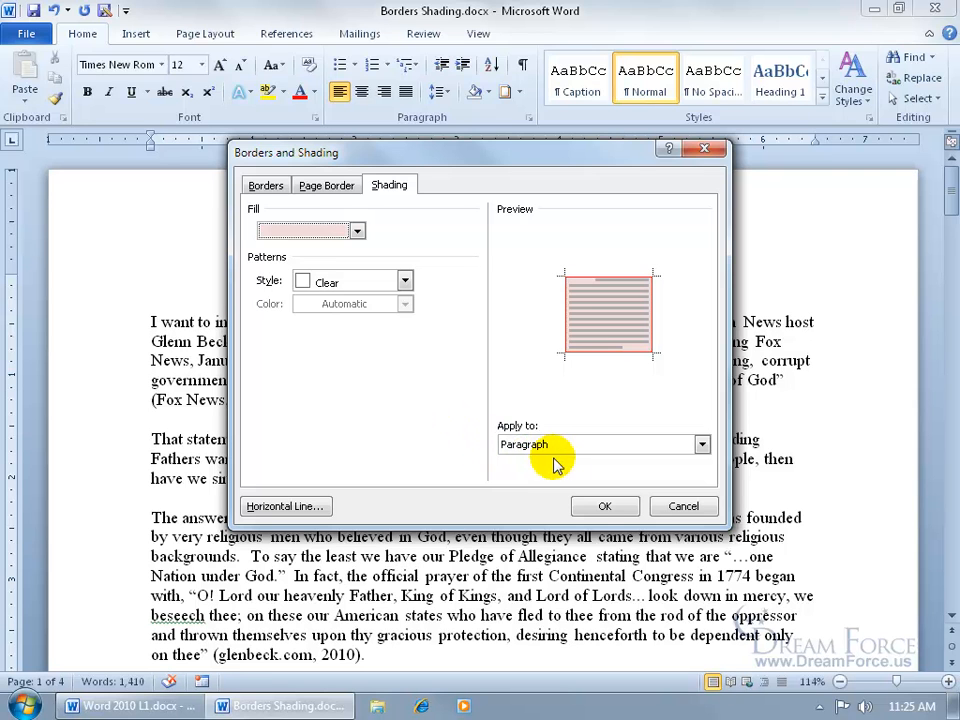
{"action": "left_click", "coordinate": [604, 506]}
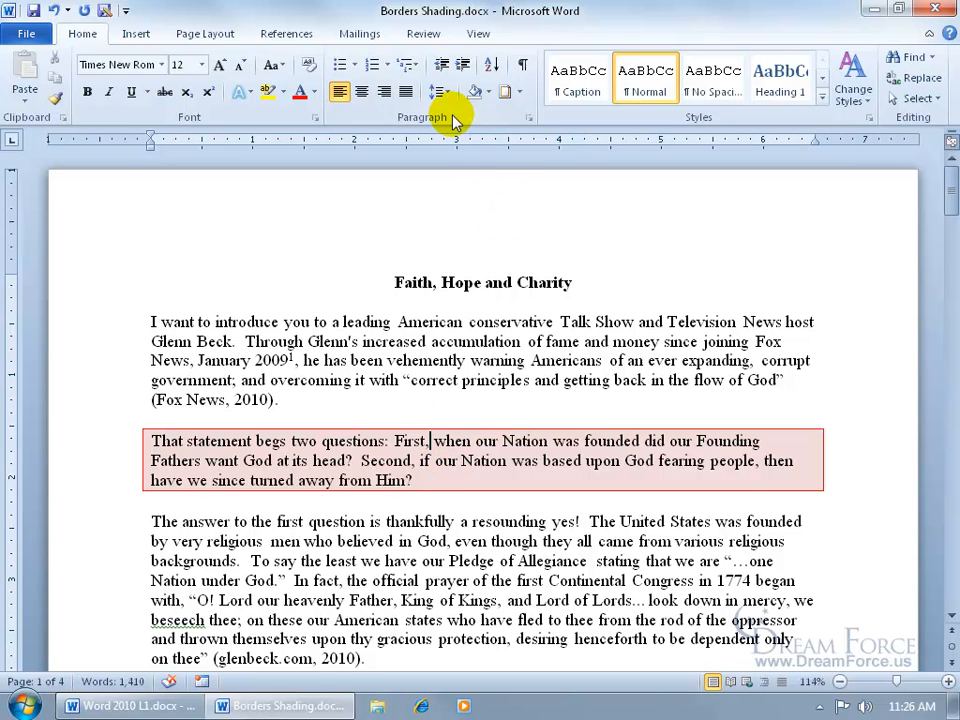
Step: Replace the shaded paragraph's left and right borders with solid dark blue 3 pt lines in Borders and Shading
{"action": "left_click", "coordinate": [518, 92]}
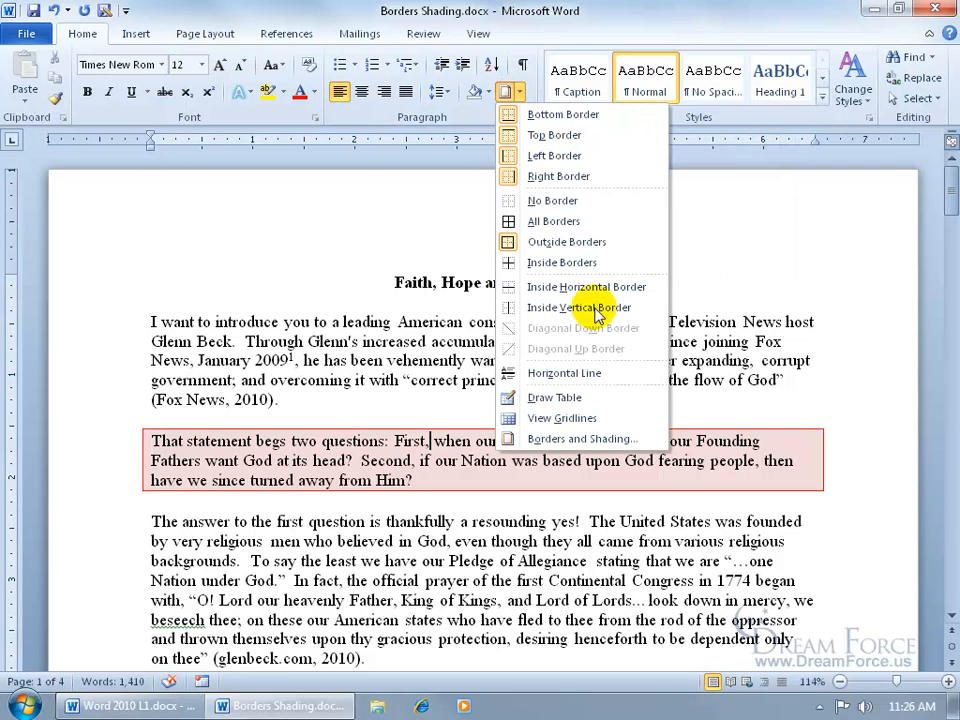
{"action": "left_click", "coordinate": [451, 113]}
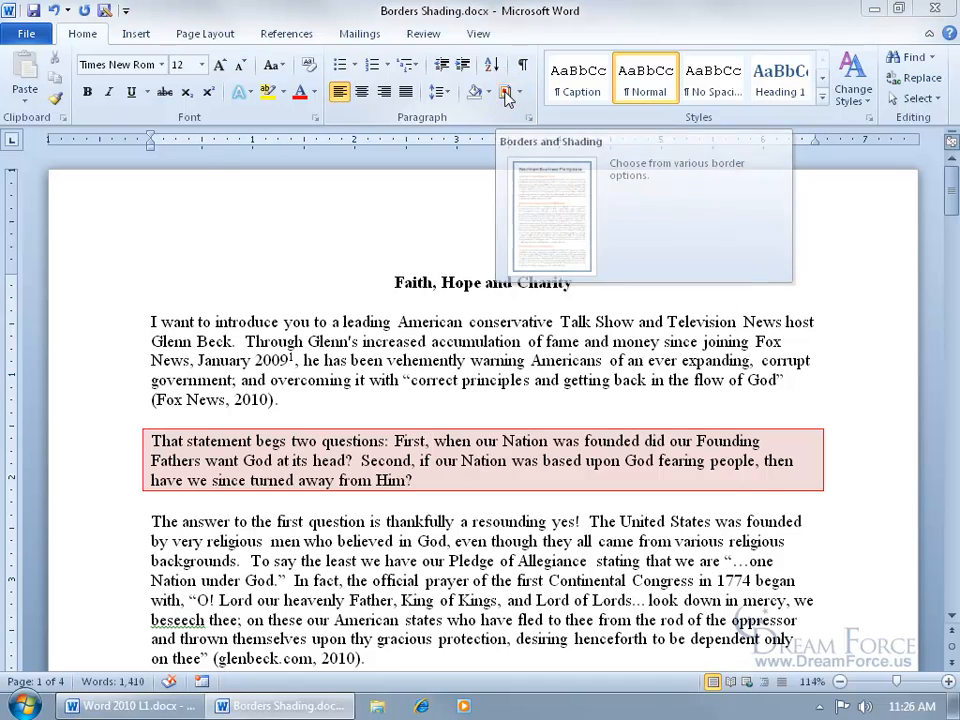
{"action": "left_click", "coordinate": [506, 94]}
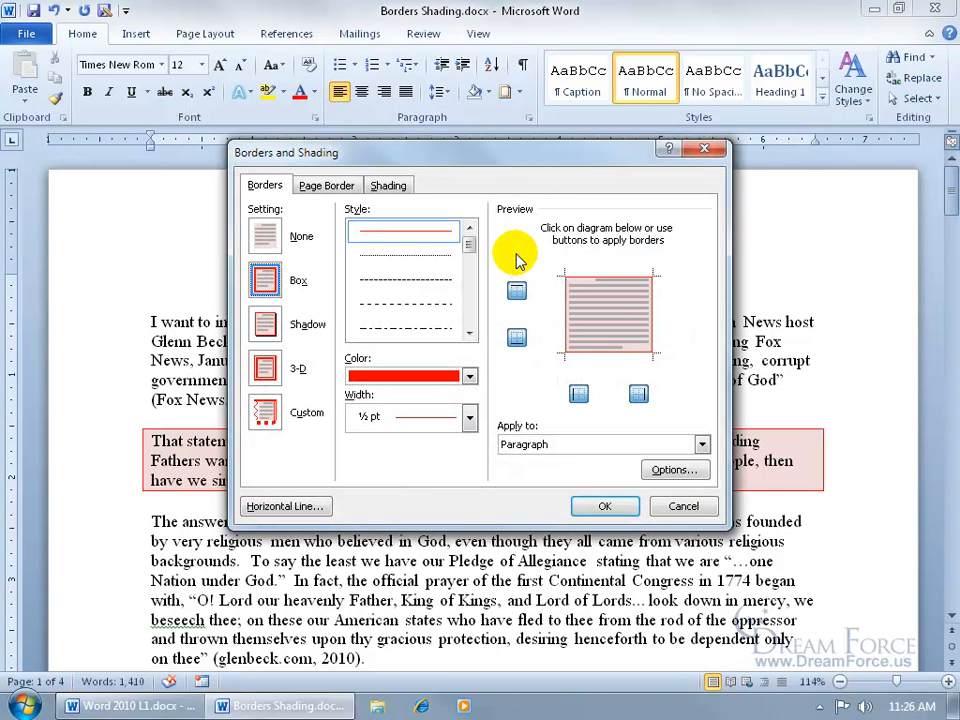
{"action": "left_click", "coordinate": [566, 318]}
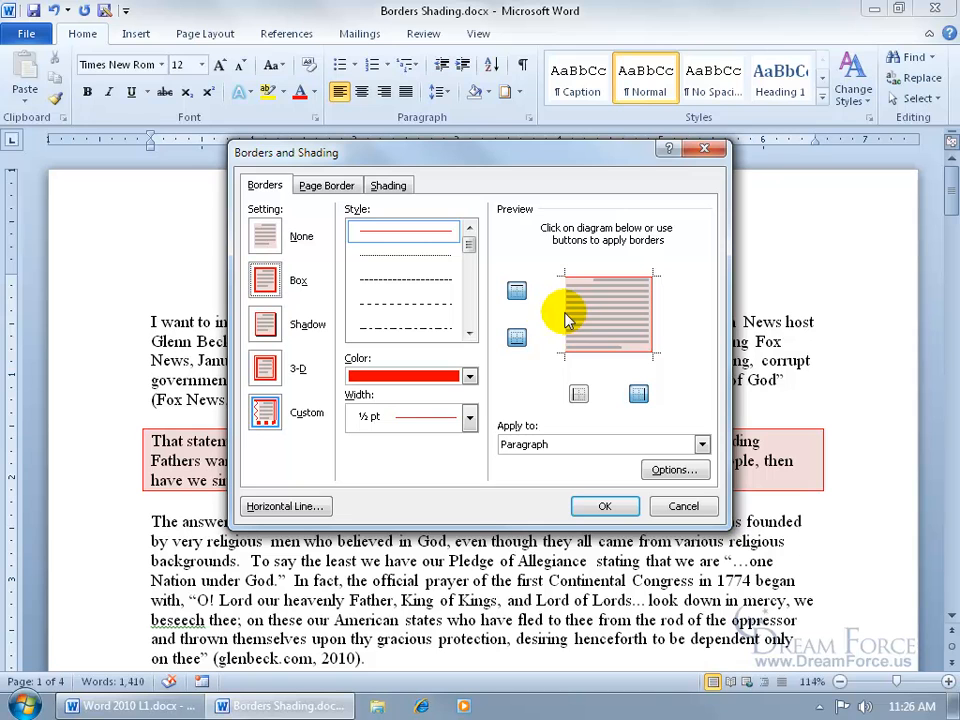
{"action": "left_click", "coordinate": [470, 420]}
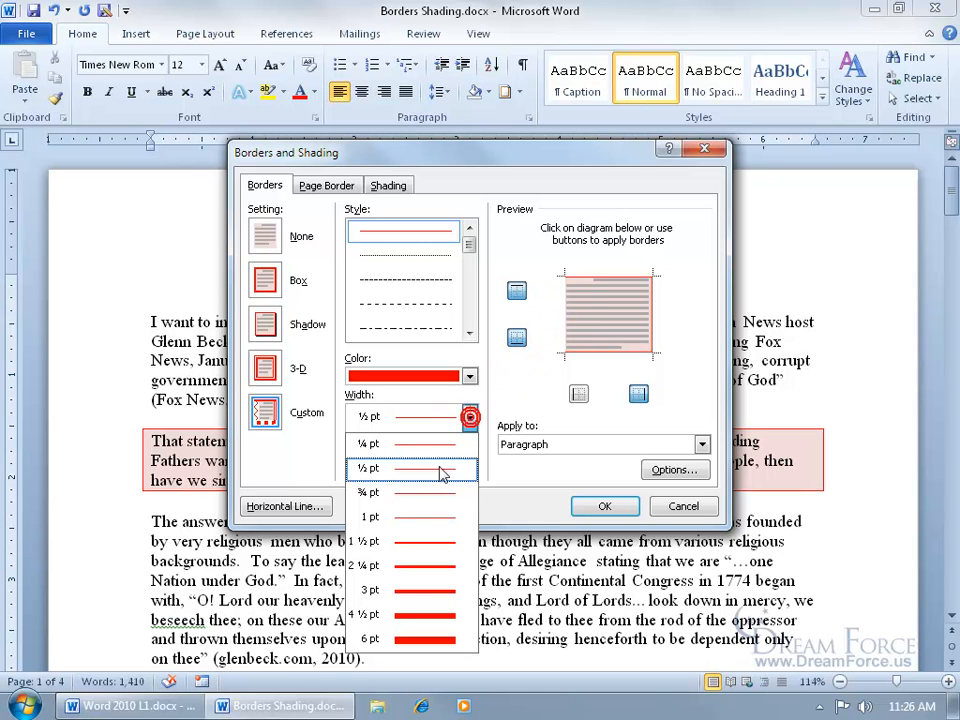
{"action": "left_click", "coordinate": [428, 592]}
{"action": "left_click", "coordinate": [469, 376]}
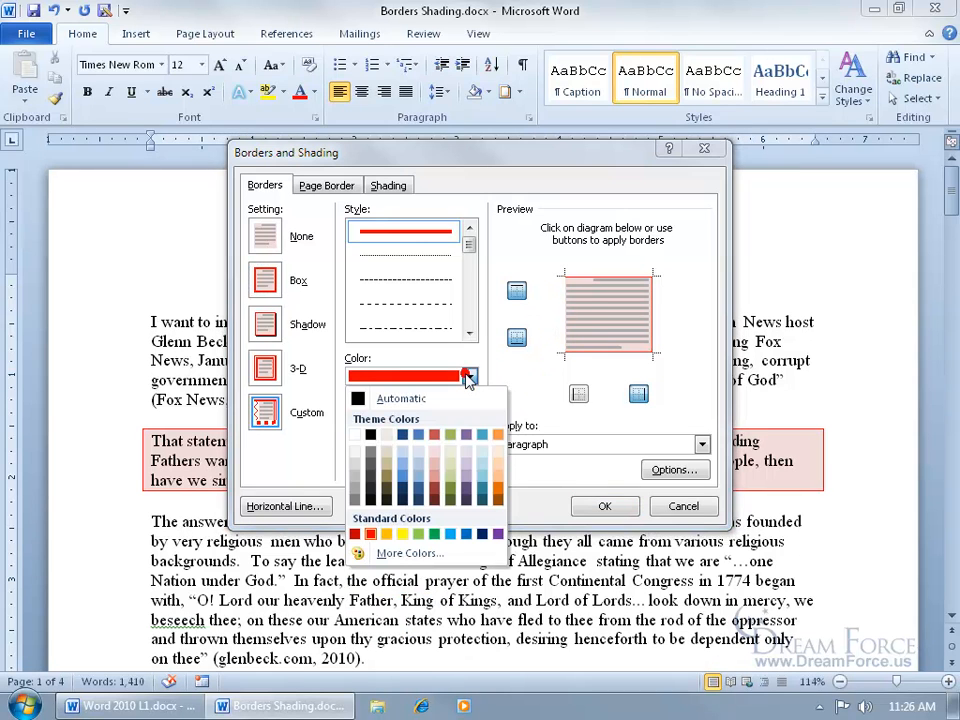
{"action": "left_click", "coordinate": [402, 434]}
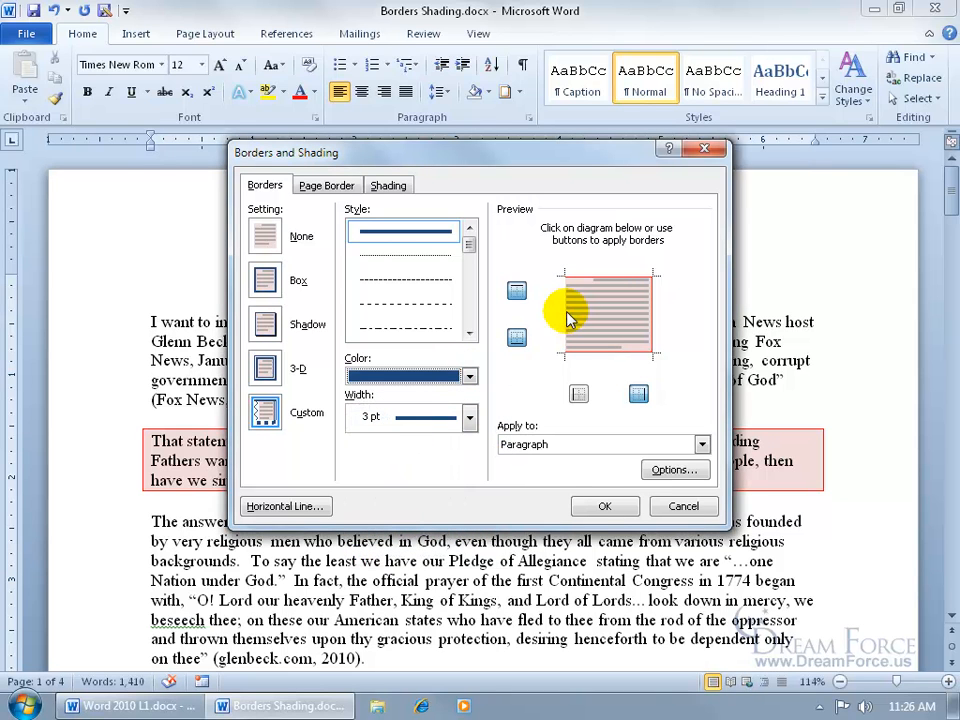
{"action": "left_click", "coordinate": [567, 314]}
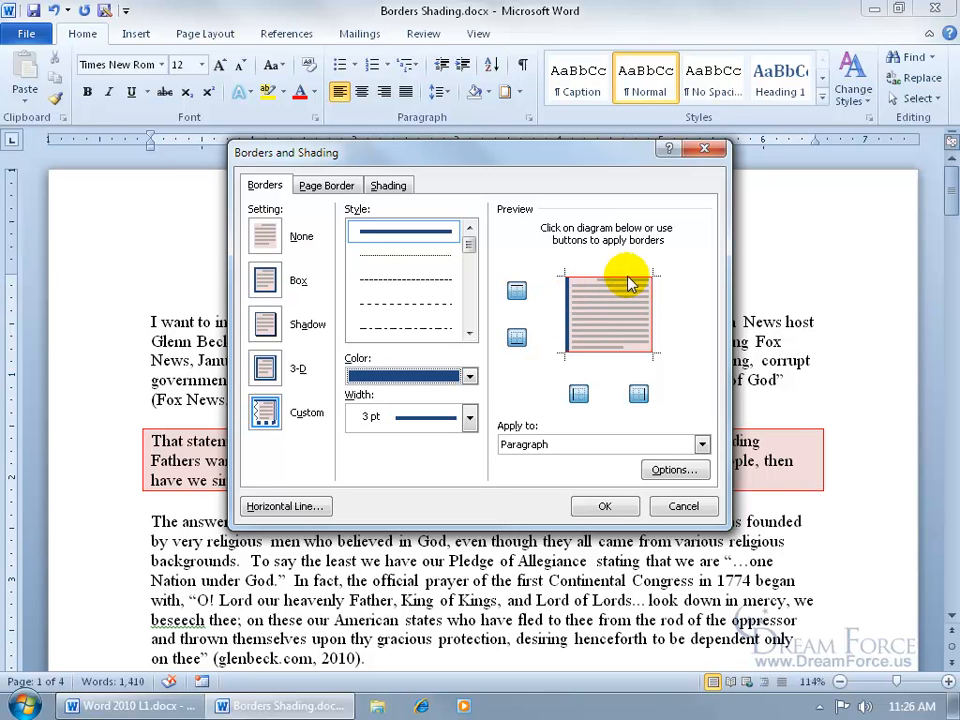
{"action": "left_click", "coordinate": [654, 308]}
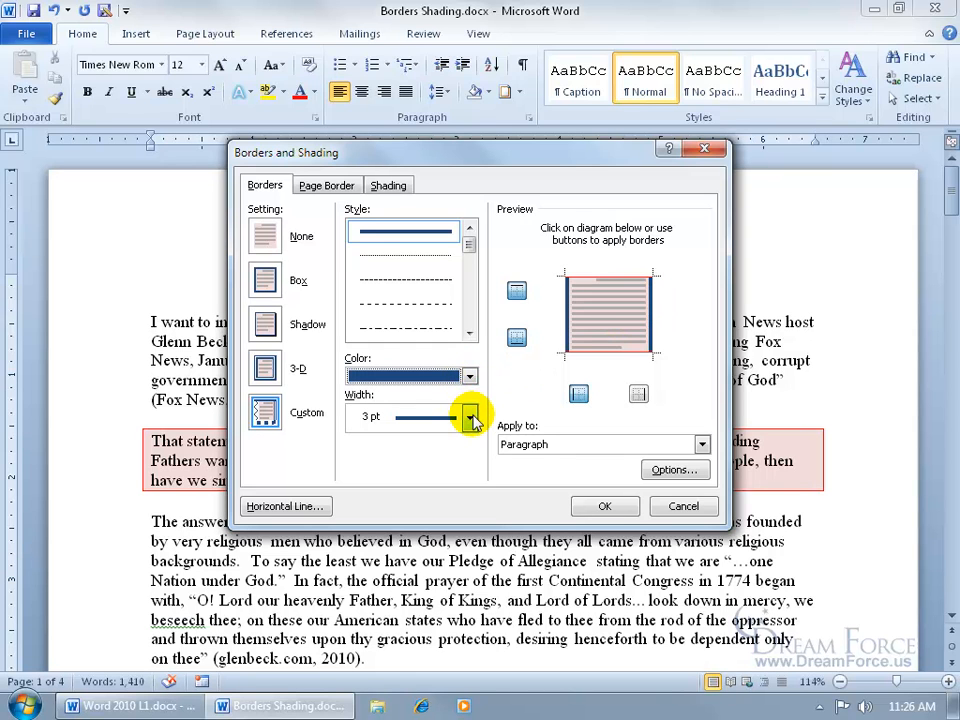
Step: Change the paragraph's top border to the finely dashed line style in Automatic color, ½ pt
{"action": "left_click", "coordinate": [439, 278]}
{"action": "left_click", "coordinate": [608, 280]}
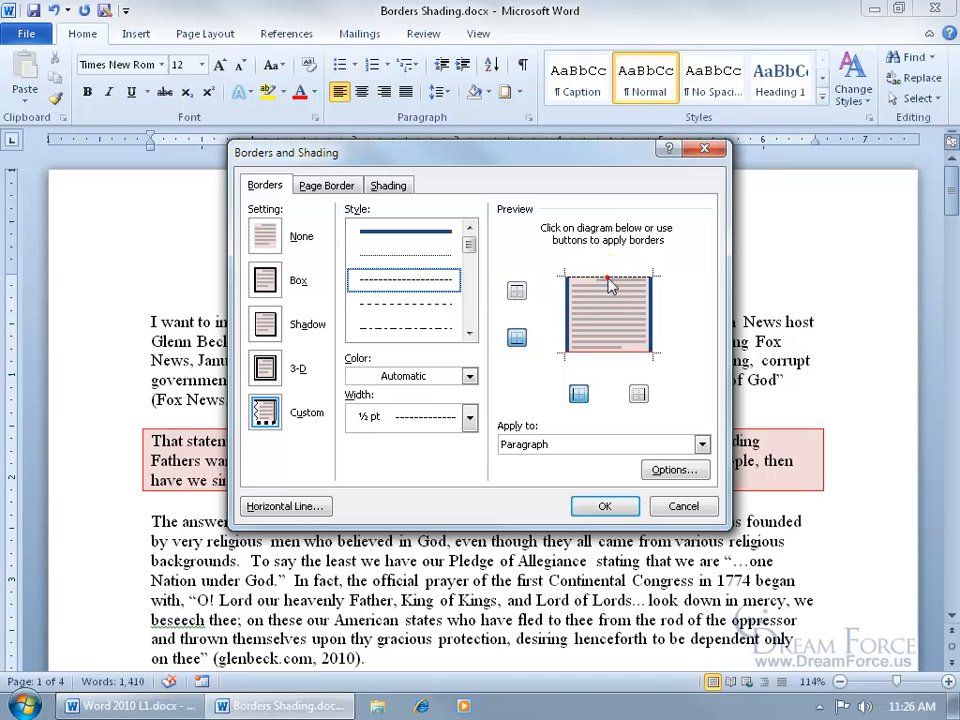
{"action": "left_click", "coordinate": [578, 341]}
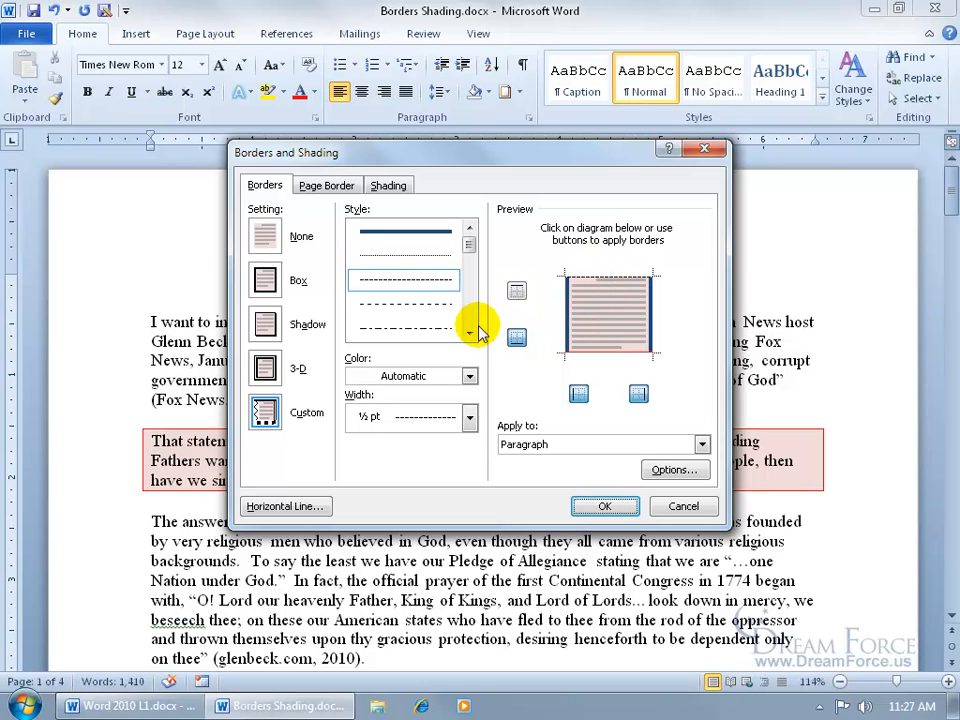
Step: Set the top border's distance from the text to 9 pt and apply the customized borders to the paragraph
{"action": "left_click", "coordinate": [672, 469]}
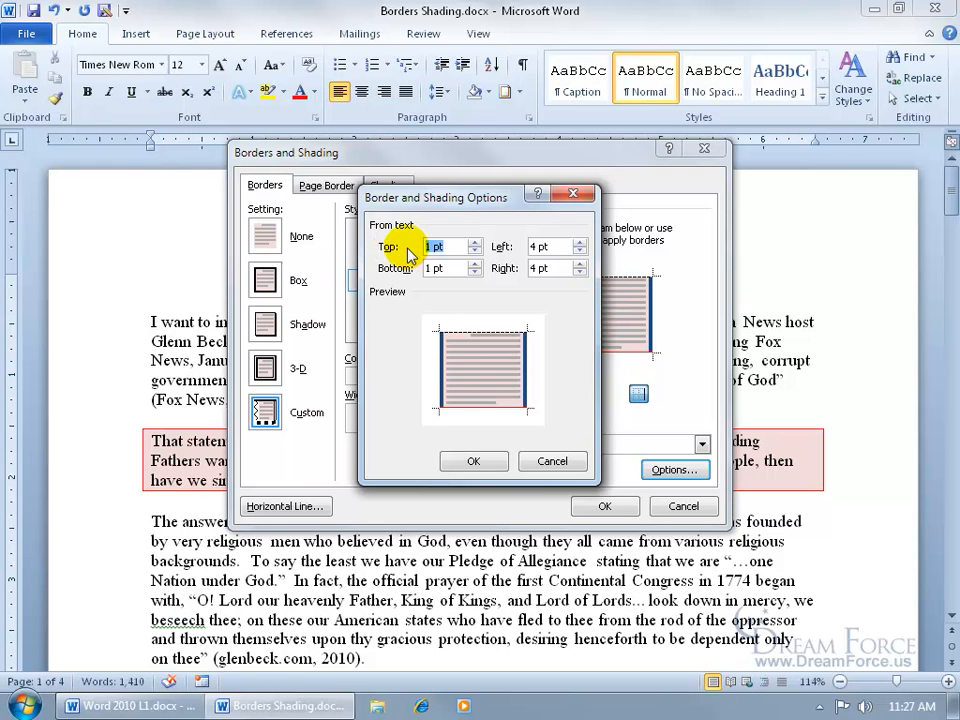
{"action": "left_click", "coordinate": [475, 243]}
{"action": "left_click", "coordinate": [475, 243]}
{"action": "left_click", "coordinate": [475, 243]}
{"action": "left_click", "coordinate": [475, 243]}
{"action": "left_click", "coordinate": [475, 243]}
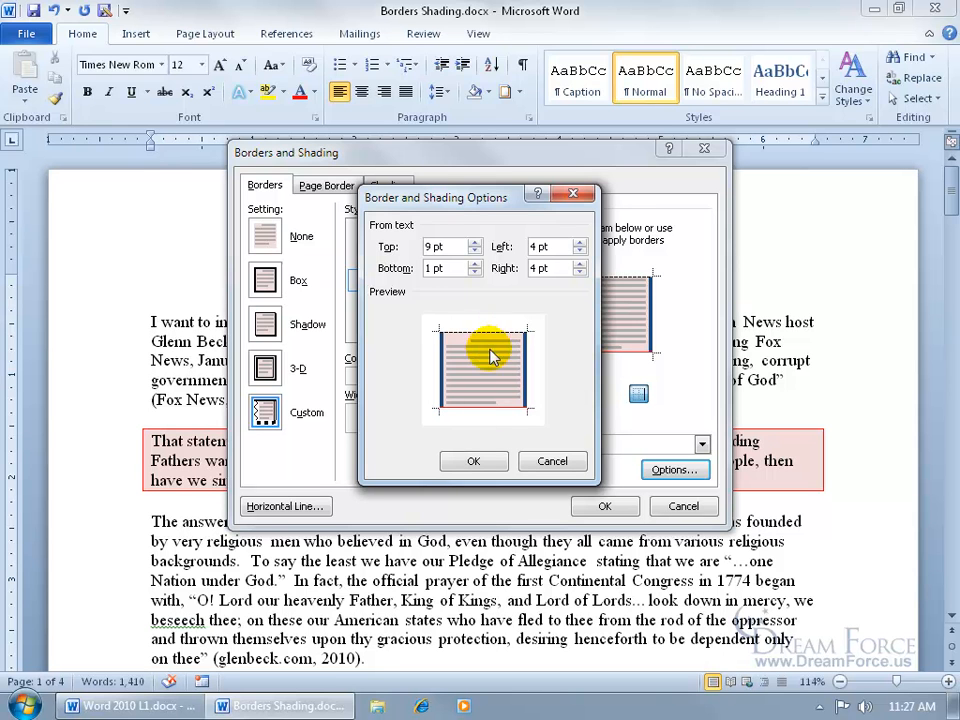
{"action": "left_click", "coordinate": [473, 461]}
{"action": "left_click", "coordinate": [604, 506]}
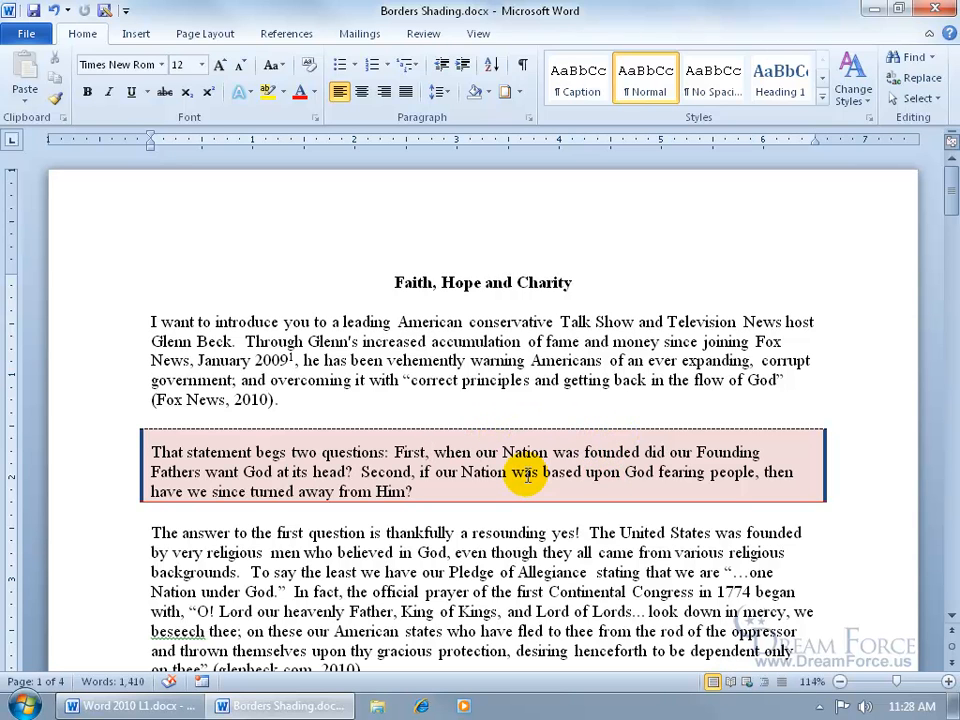
Step: Clear all borders from the second body paragraph with No Border and set its shading fill to No Color
{"action": "left_click", "coordinate": [519, 92]}
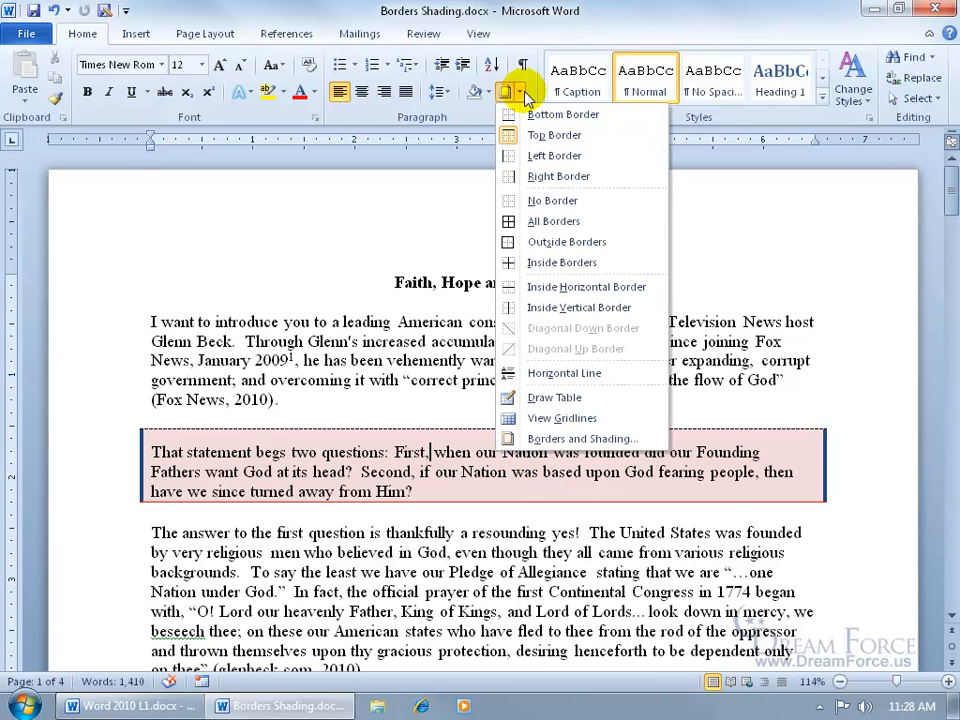
{"action": "left_click", "coordinate": [543, 201]}
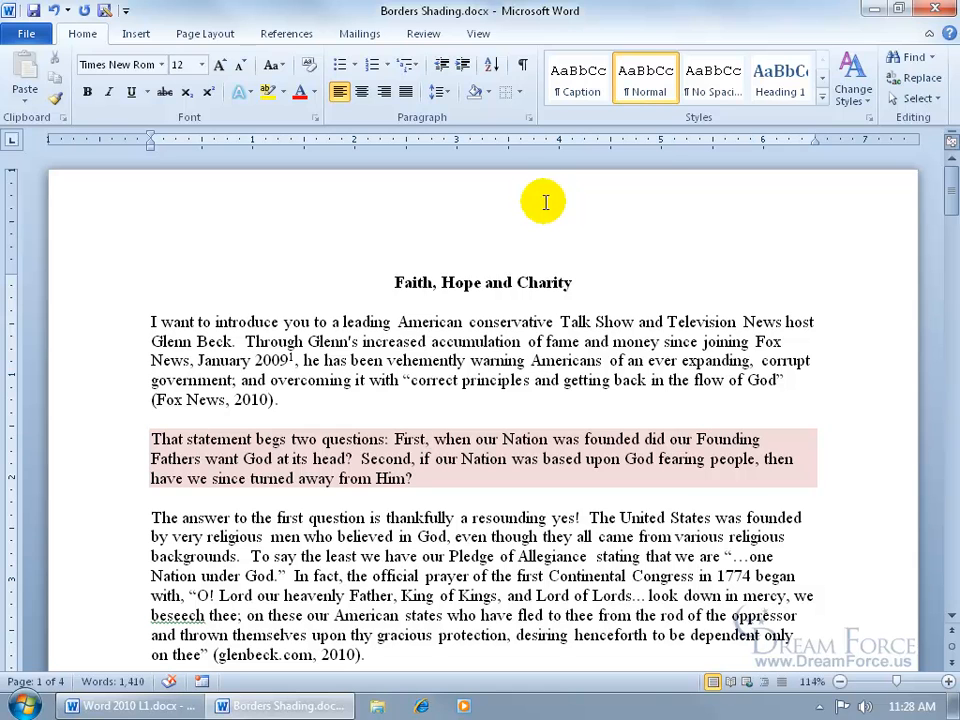
{"action": "left_click", "coordinate": [519, 92]}
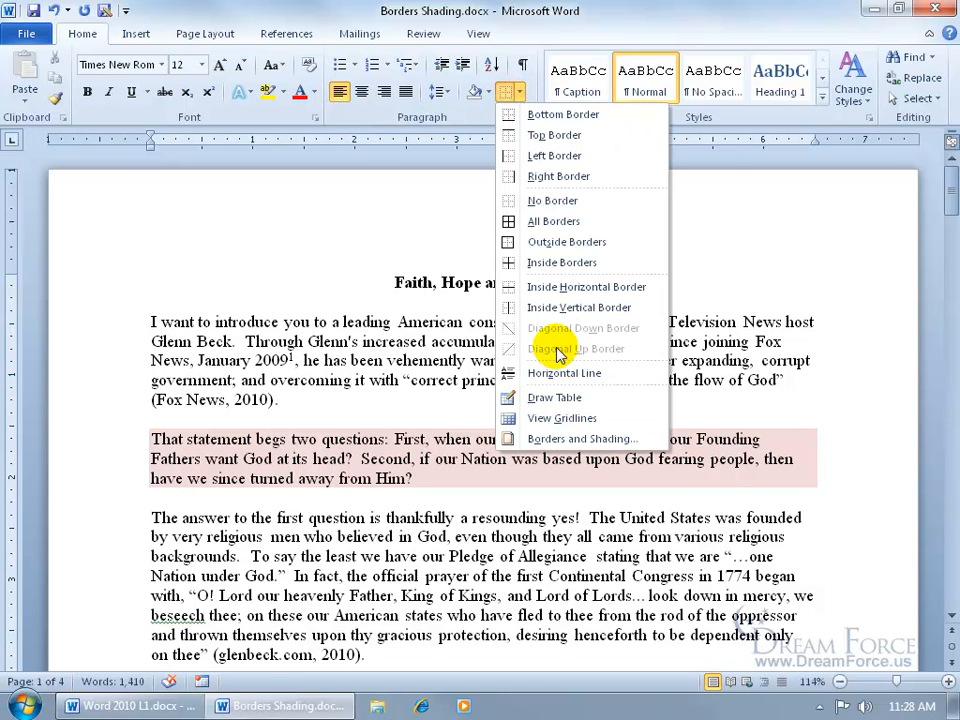
{"action": "left_click", "coordinate": [565, 439]}
{"action": "left_click", "coordinate": [389, 185]}
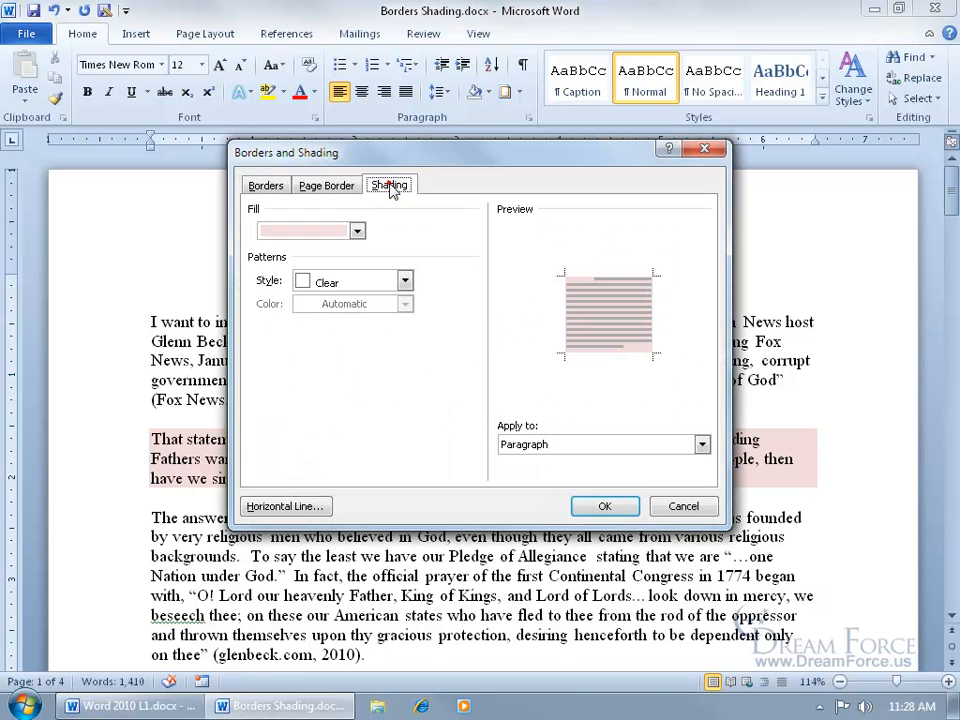
{"action": "left_click", "coordinate": [357, 232]}
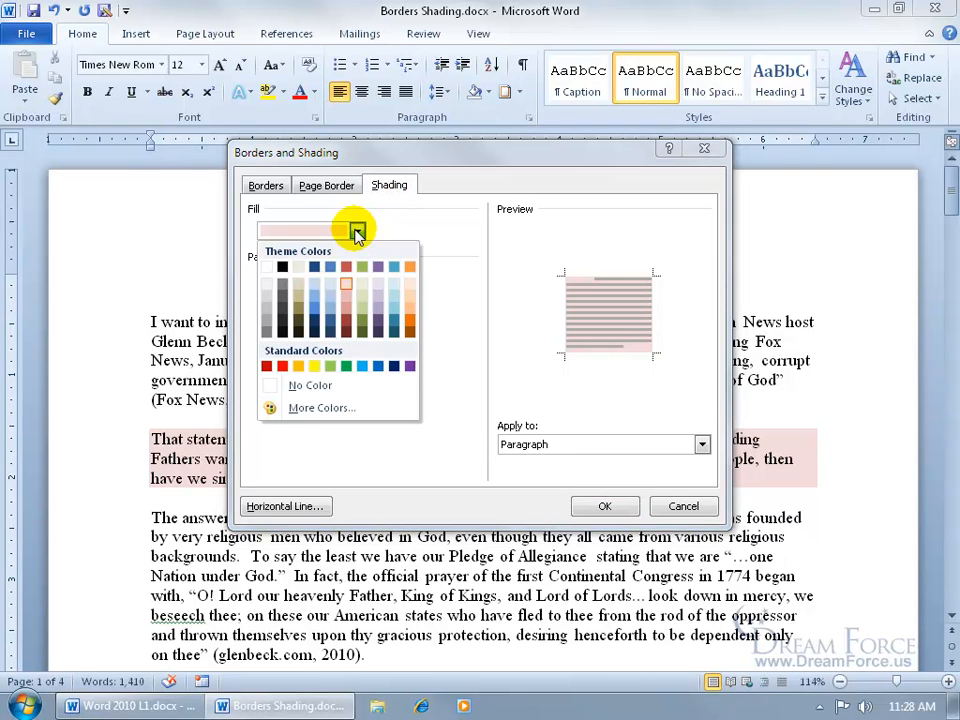
{"action": "left_click", "coordinate": [305, 385]}
{"action": "left_click", "coordinate": [585, 501]}
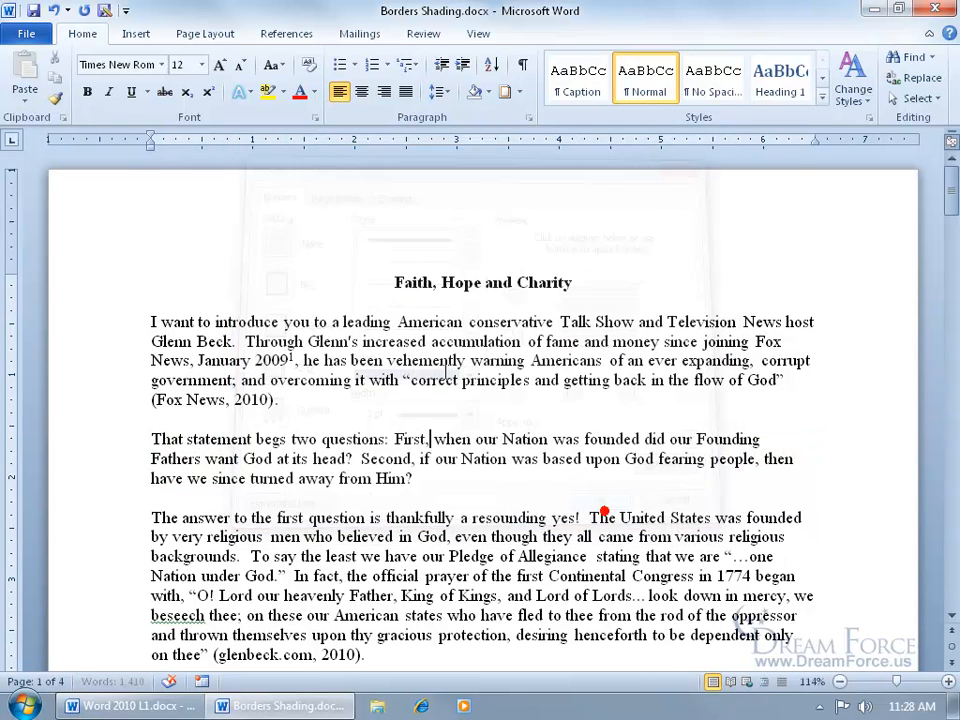